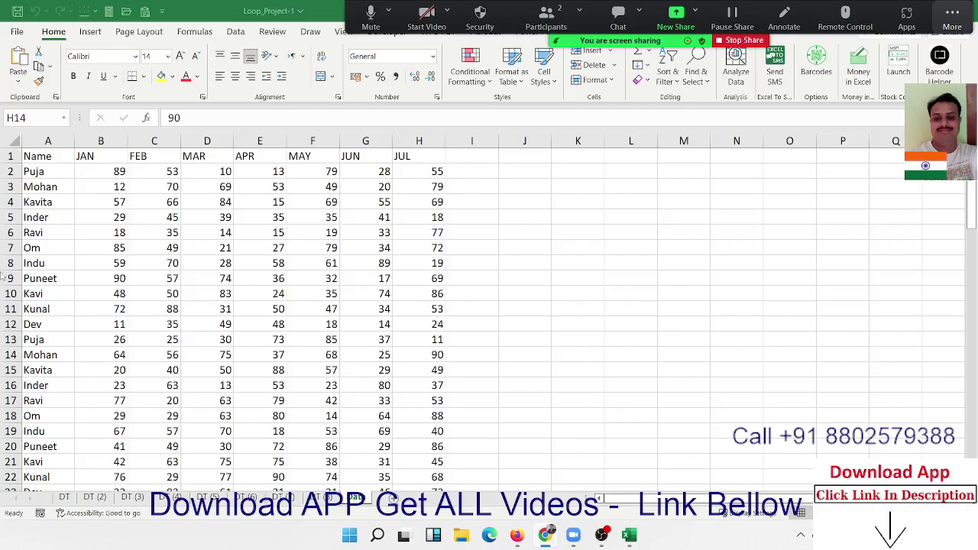
Clear all the data rows below the header on the sheet.
left_click(53, 174)
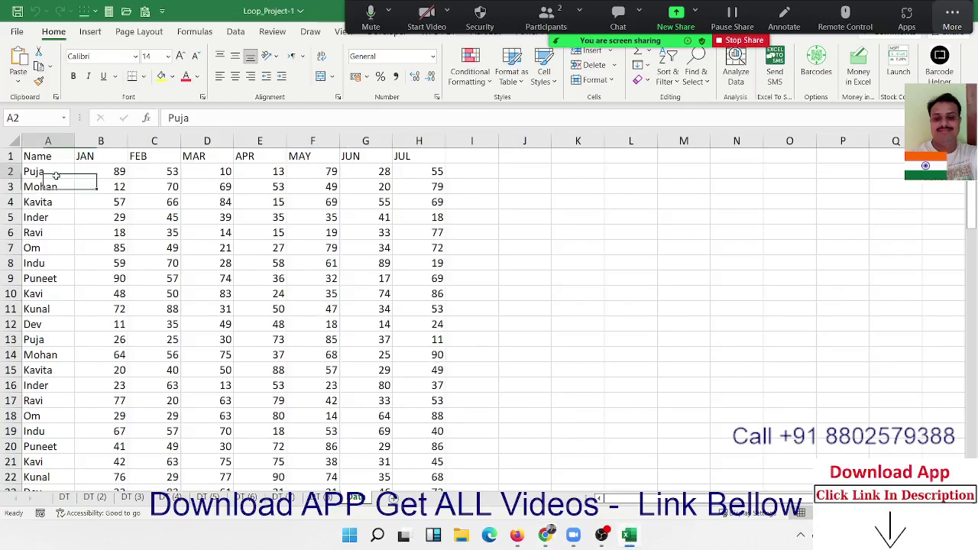
key("ctrl+shift+Right")
key("ctrl+shift+Down")
key("Delete")
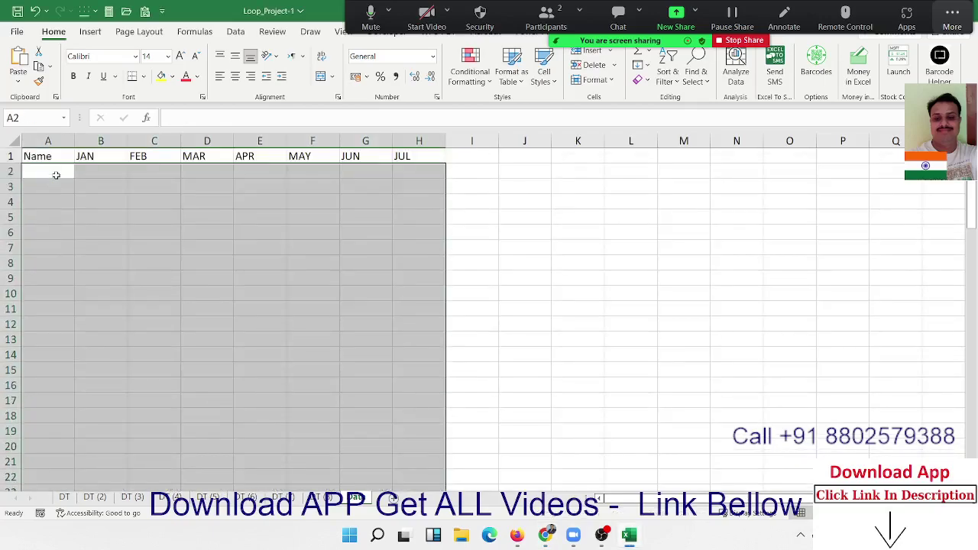
Run the copy_d macro from the Developer Macros list to refill the sheet.
left_click(560, 42)
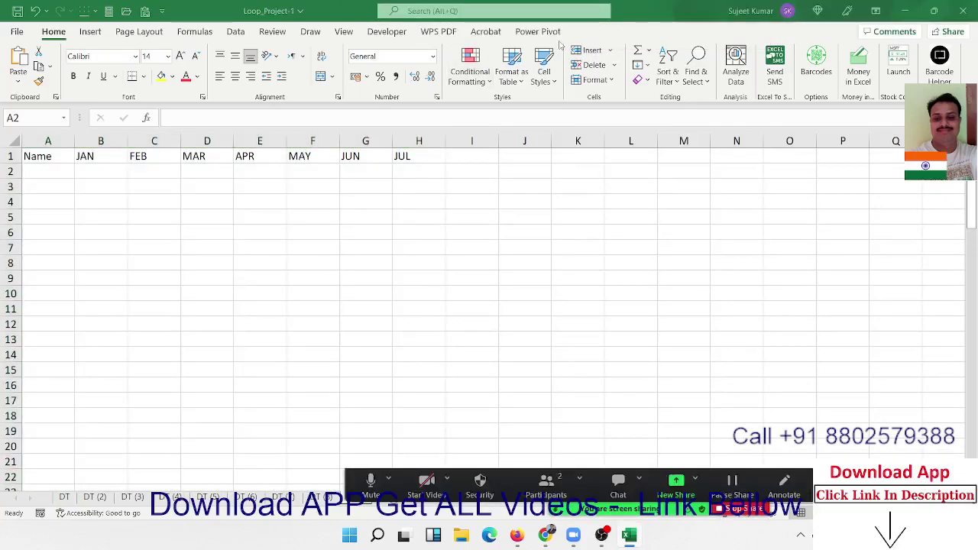
left_click(387, 32)
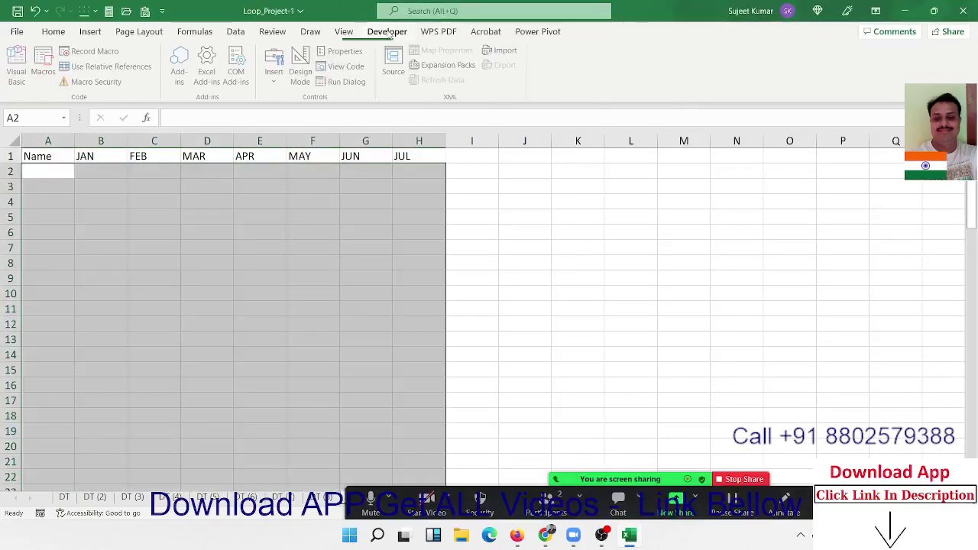
left_click(46, 80)
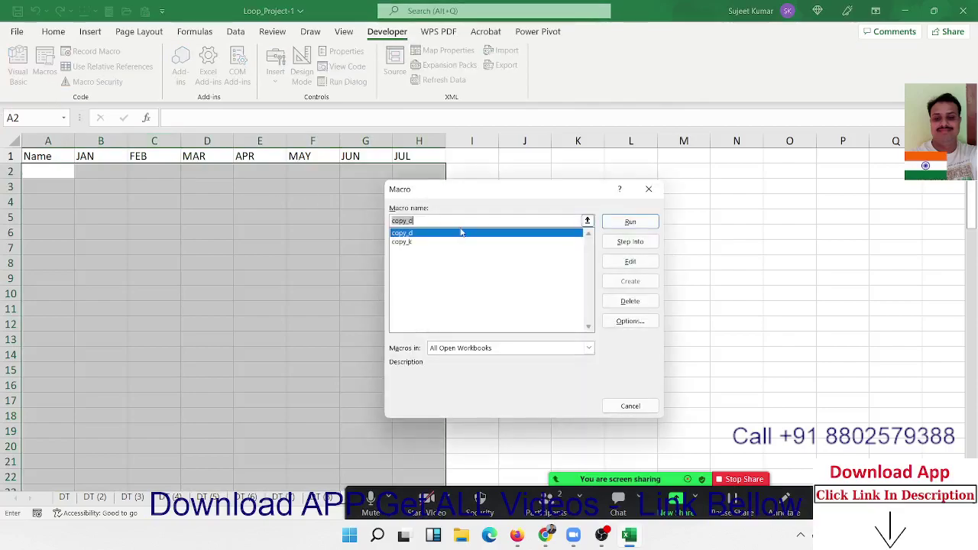
left_click(408, 240)
left_click(405, 233)
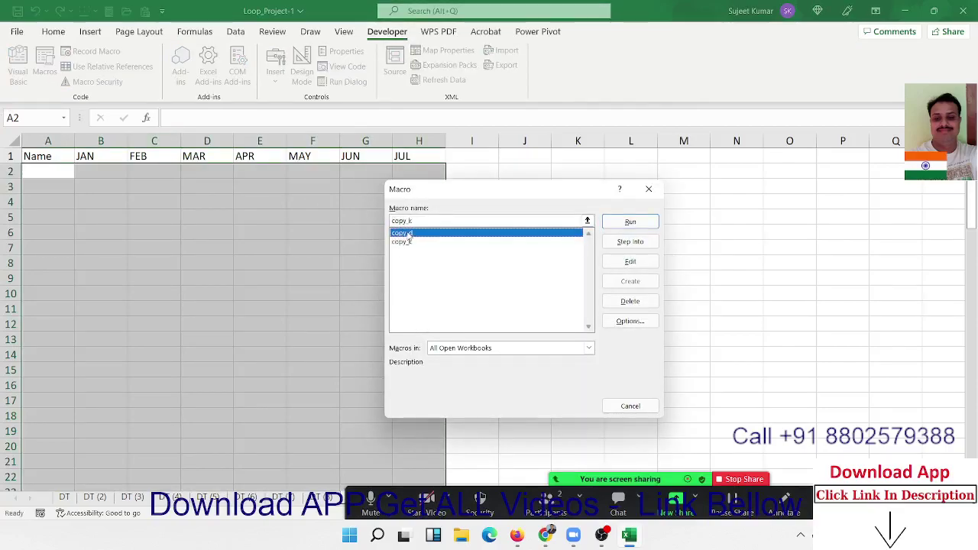
left_click(628, 222)
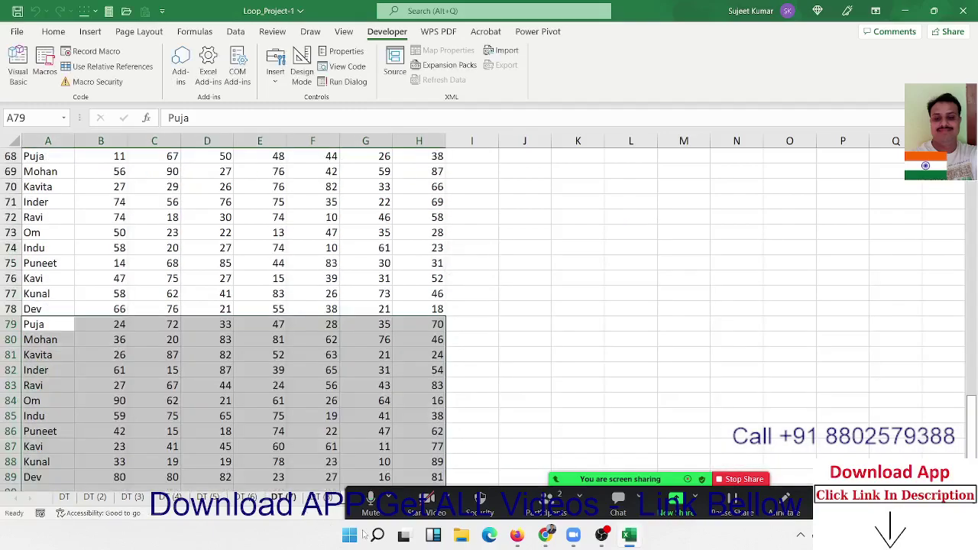
Clear the copied data in A2:H89, leaving only the header row.
mouse_move(628, 533)
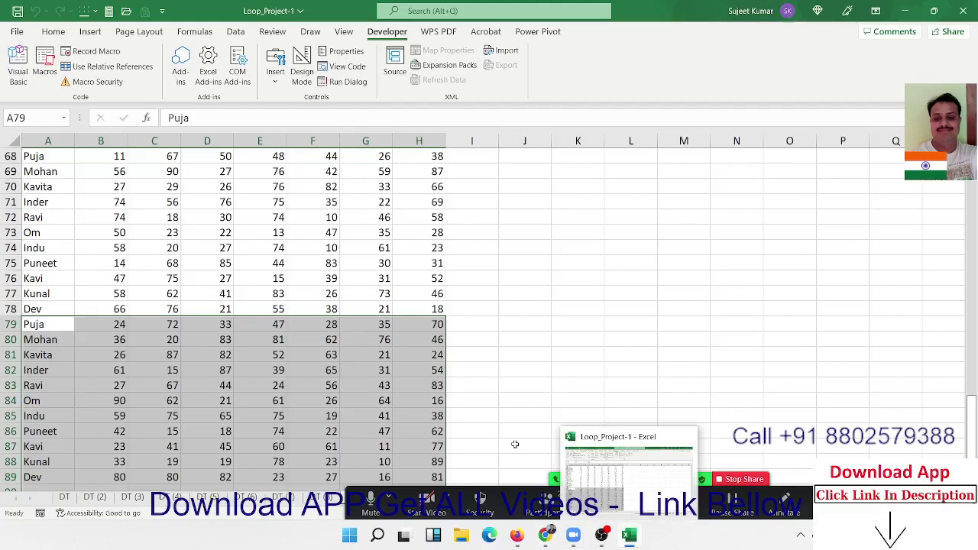
left_click(386, 281)
left_click(557, 482)
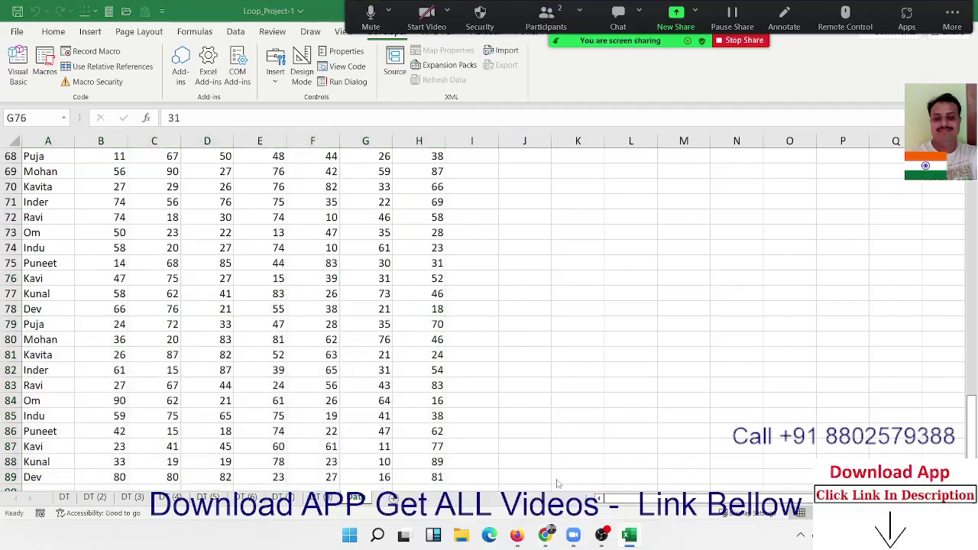
mouse_move(601, 535)
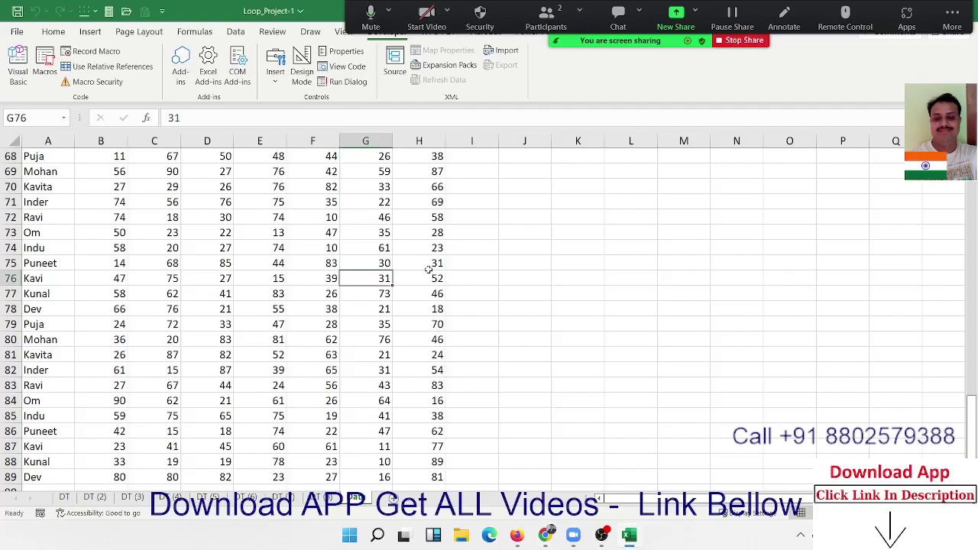
key("ctrl+Up")
key("Right")
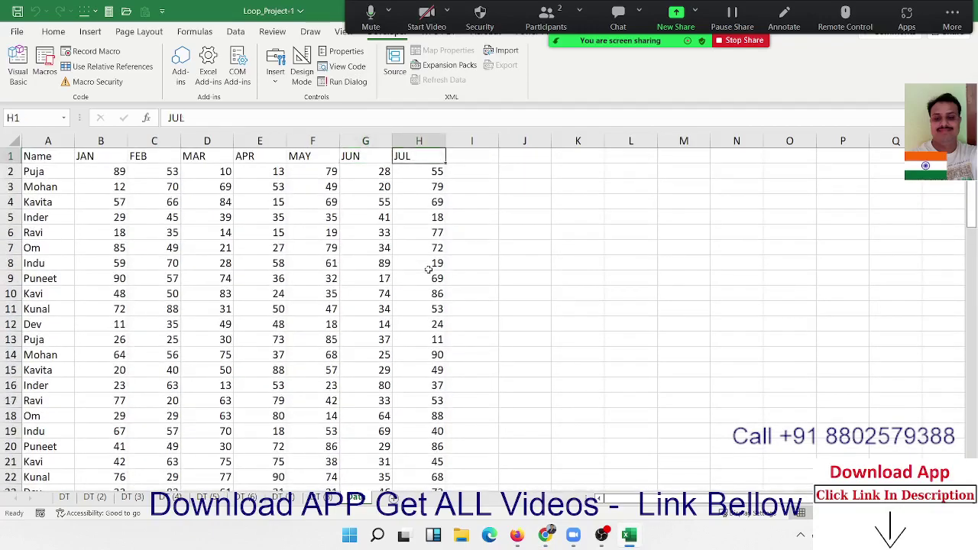
key("Right")
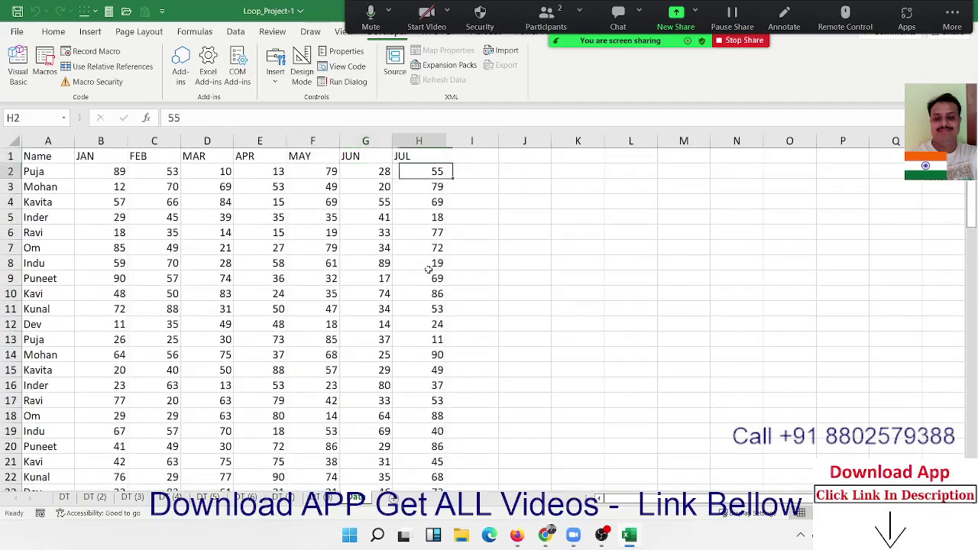
key("Down")
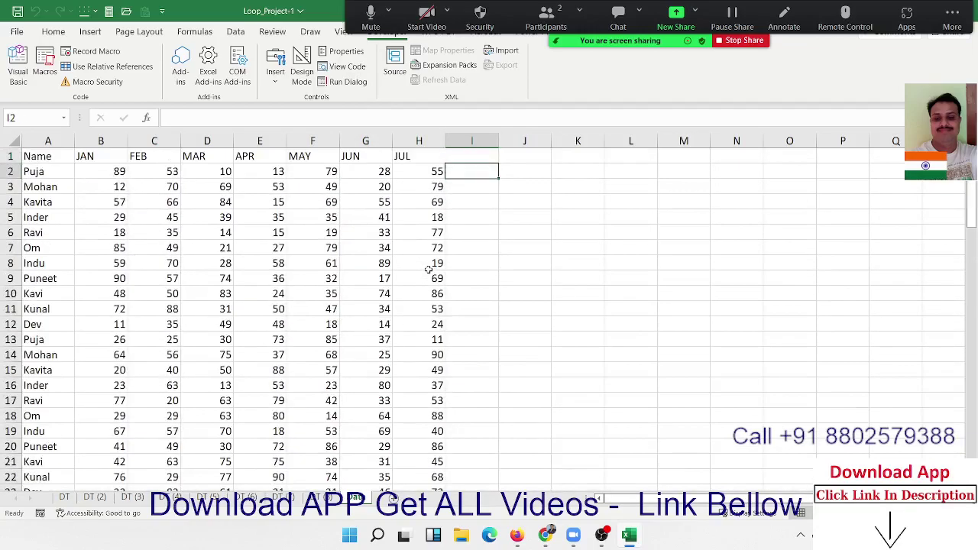
key("Left")
key("ctrl+shift+Left")
key("ctrl+shift+Down")
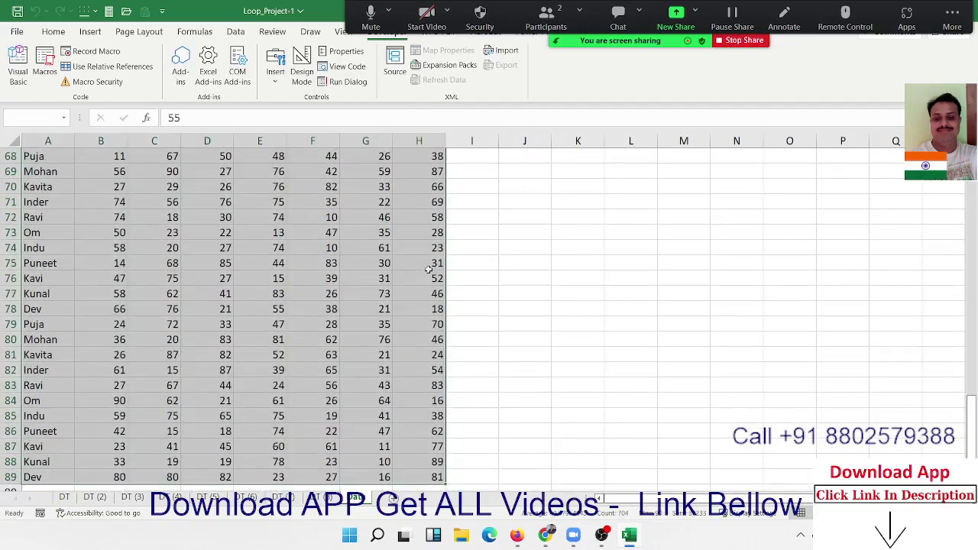
key("Delete")
Add the header 'Sheet_Name' in cell I1.
key("Up")
key("Right")
type("S")
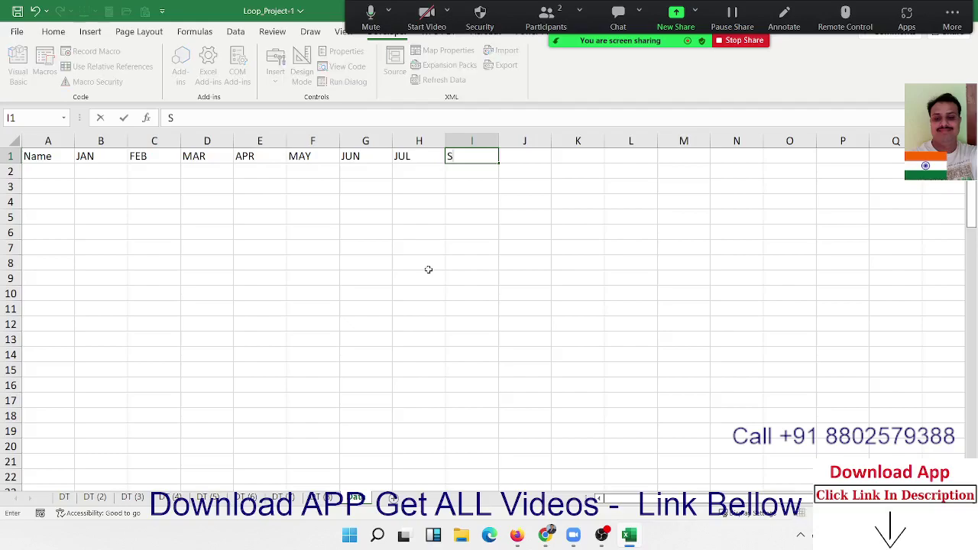
type("heet")
type("_Name")
key("Return")
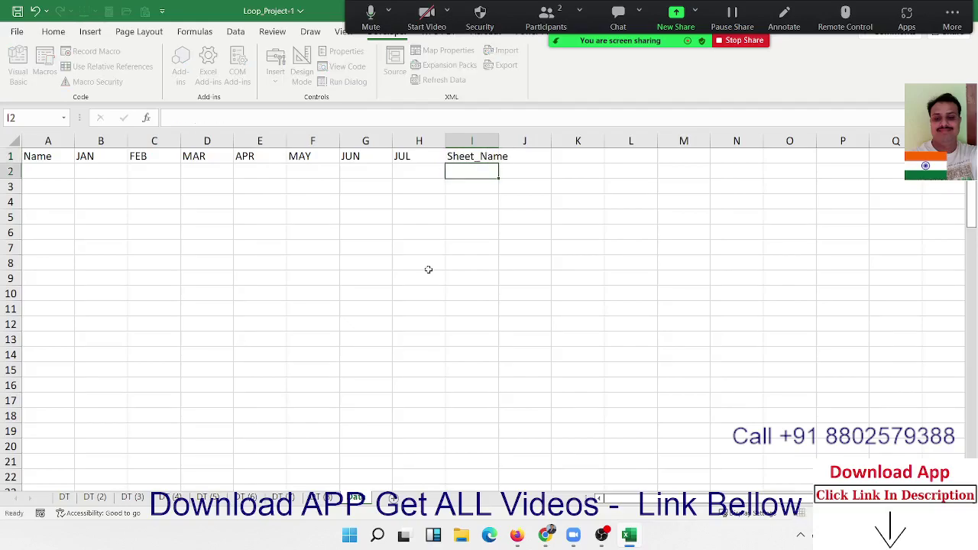
Open the VBA editor on the left half of the screen with the Excel workbook on the right.
left_click(11, 58)
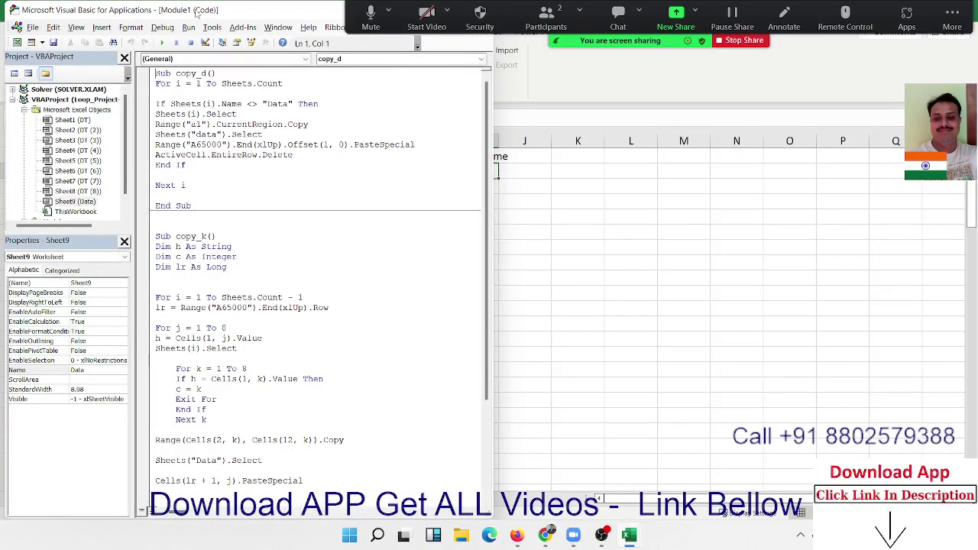
left_click_drag(568, 46, 569, 485)
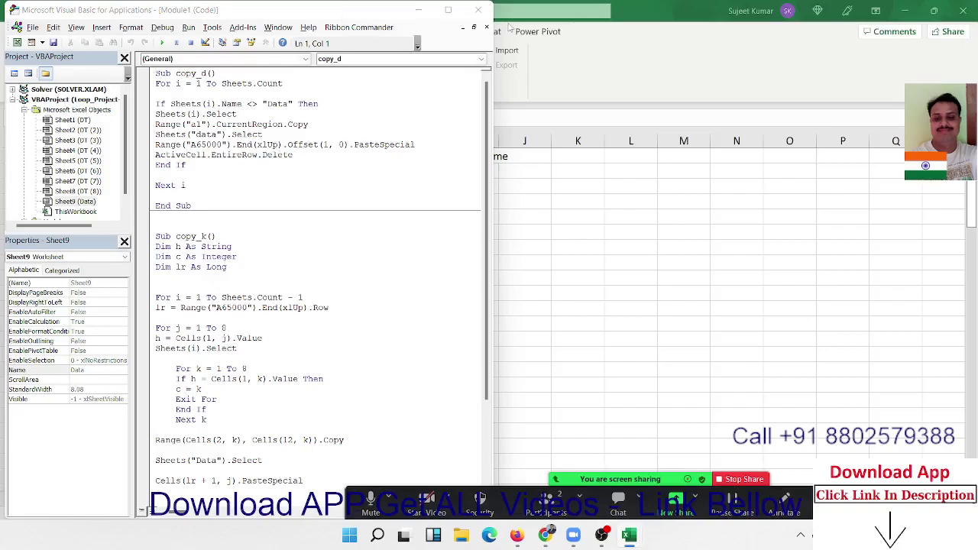
mouse_move(448, 16)
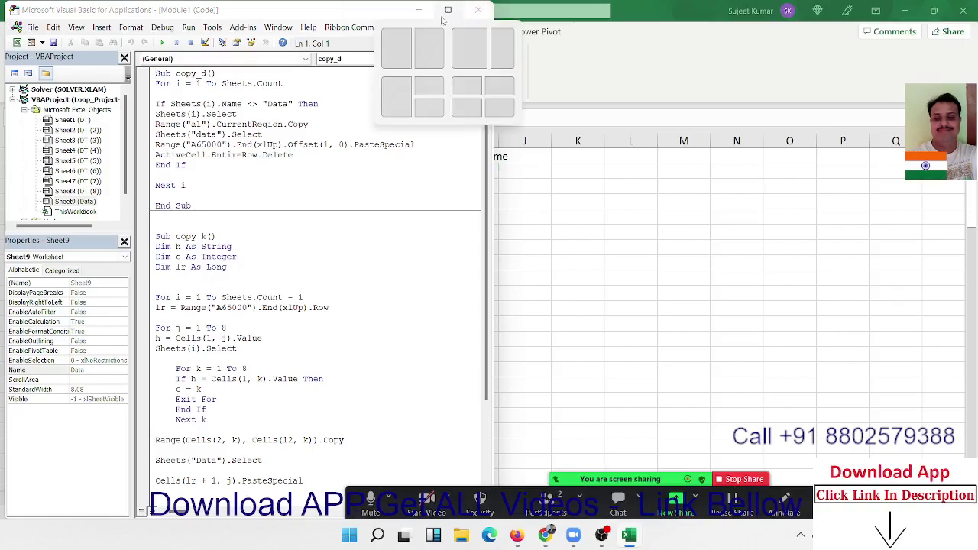
left_click(397, 48)
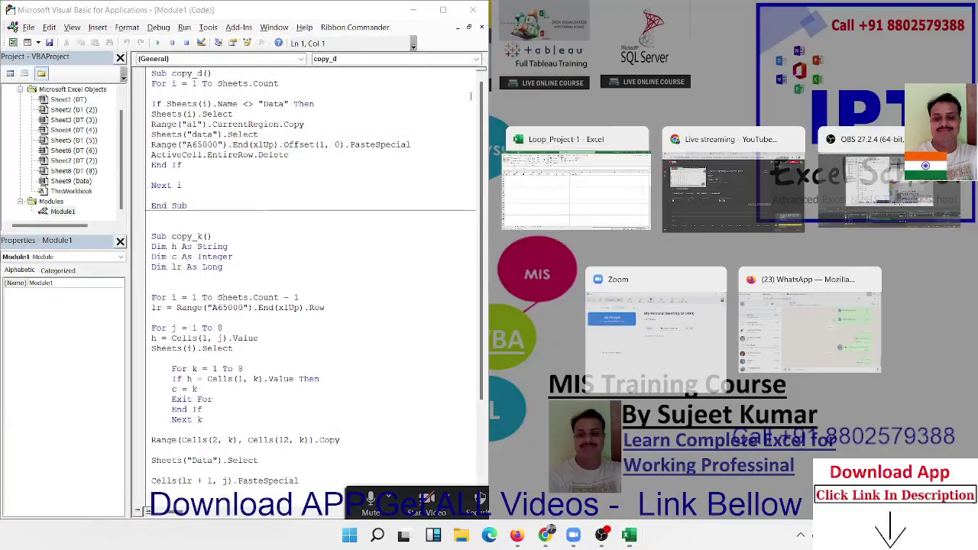
left_click(550, 174)
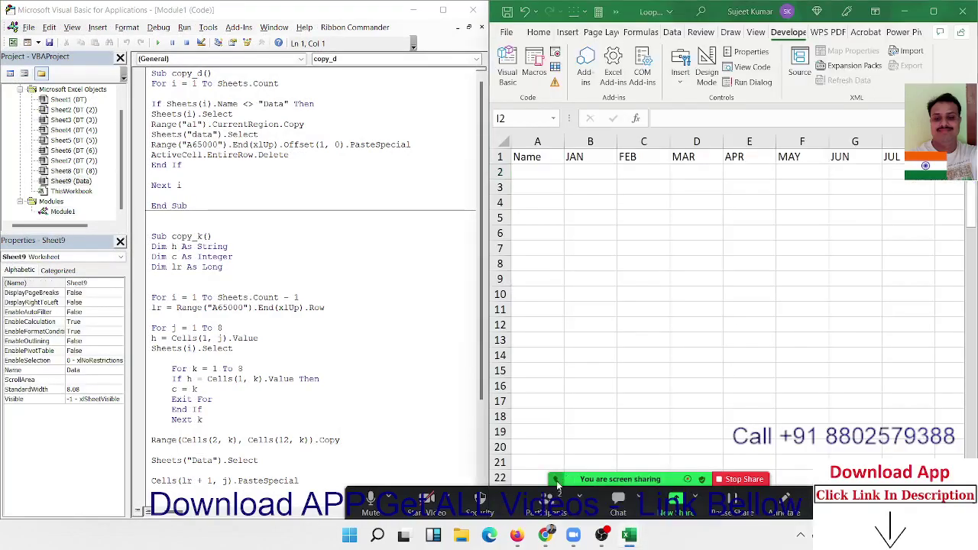
Insert blank lines in copy_d after Next i and above the For loop.
left_click(236, 144)
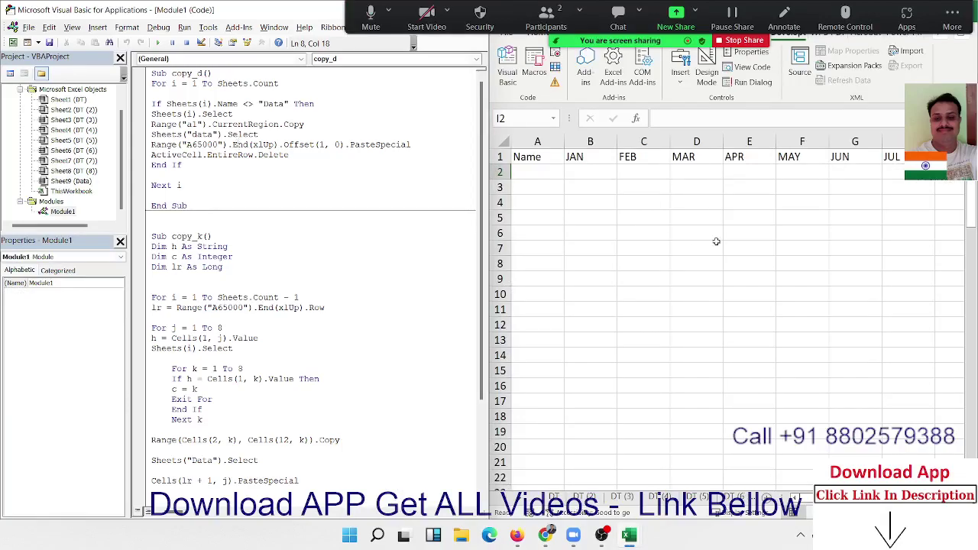
left_click(643, 202)
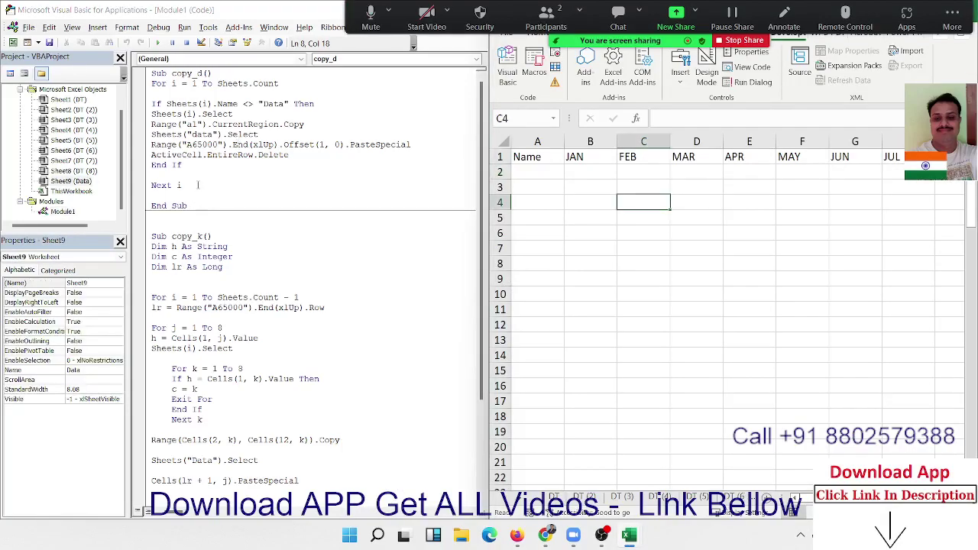
left_click(185, 93)
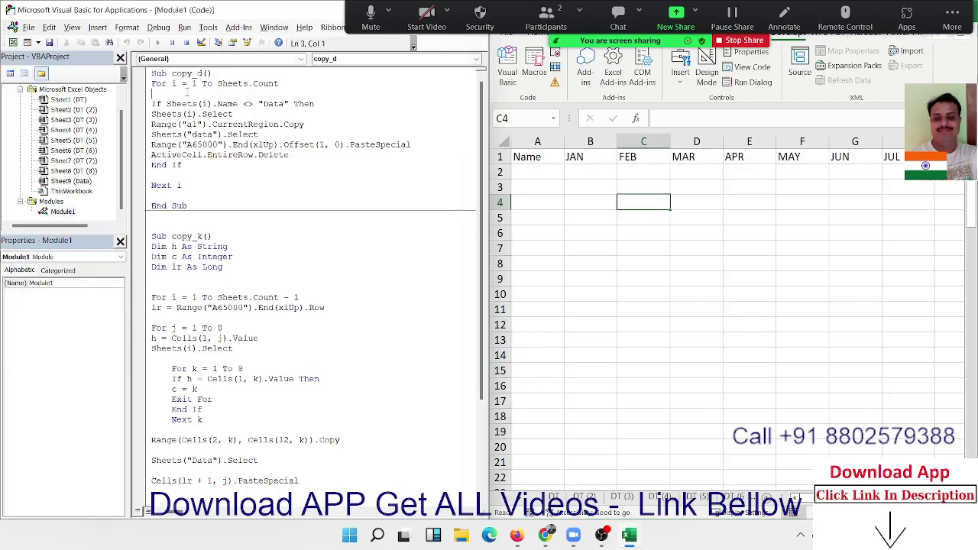
left_click(185, 195)
key("Return")
key("Return")
key("Return")
key("Return")
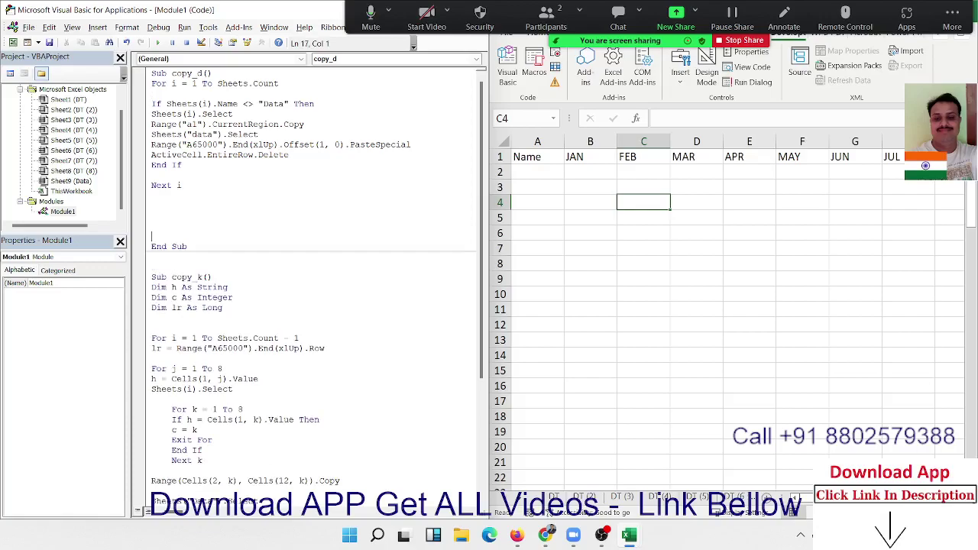
key("Return")
key("Return")
key("Return")
left_click(174, 105)
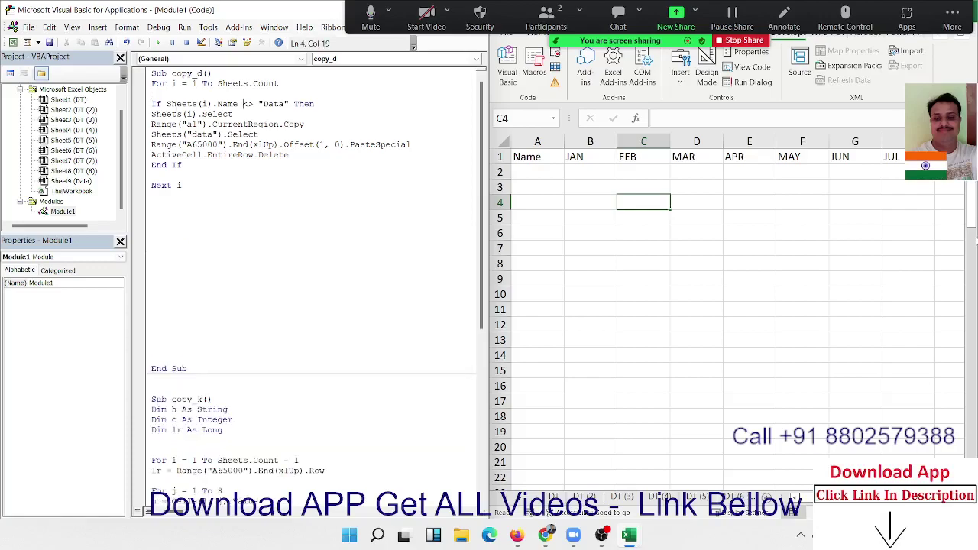
left_click(157, 84)
key("Return")
key("Return")
key("Return")
key("Up")
key("Up")
Declare the variable s As String above the For loop.
type("d")
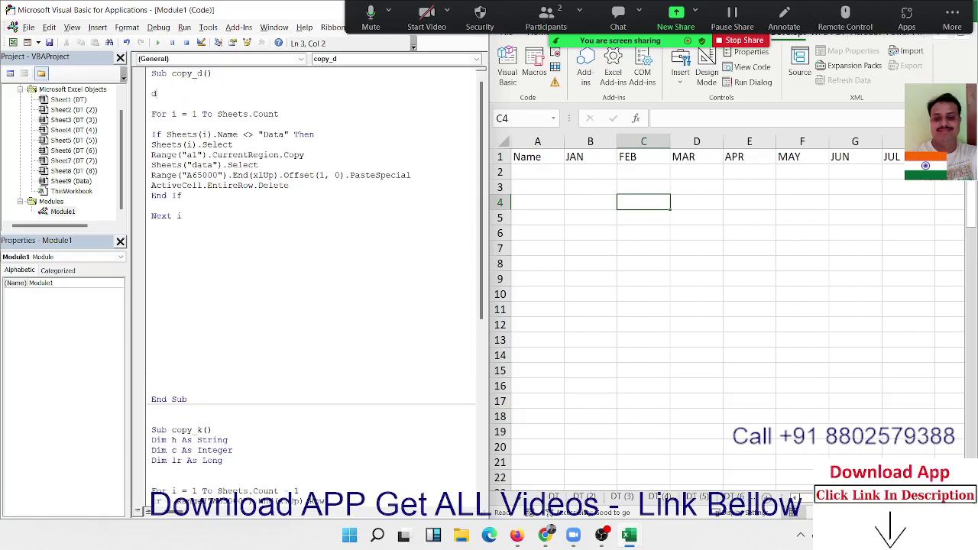
type("im r as ")
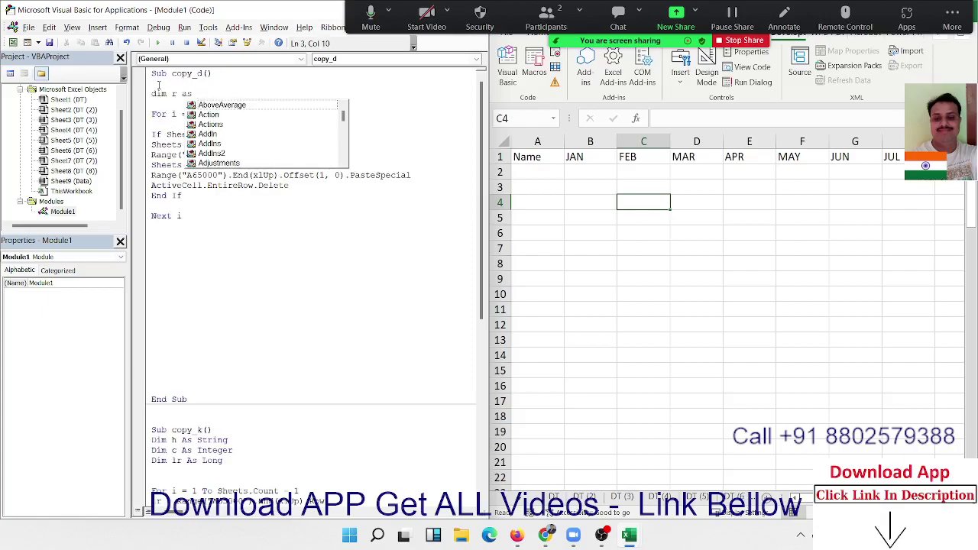
key("BackSpace")
key("BackSpace")
key("BackSpace")
key("BackSpace")
key("BackSpace")
type("s a")
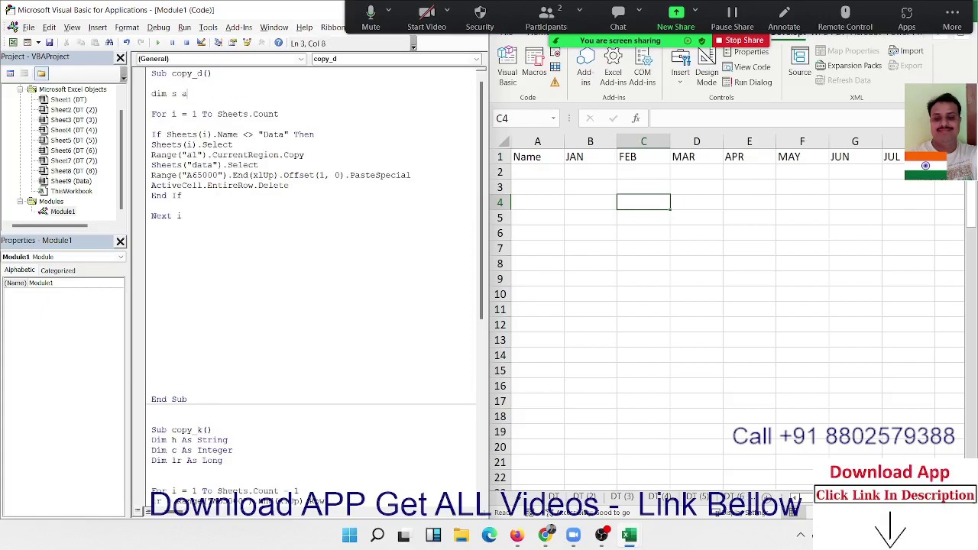
type("s stri")
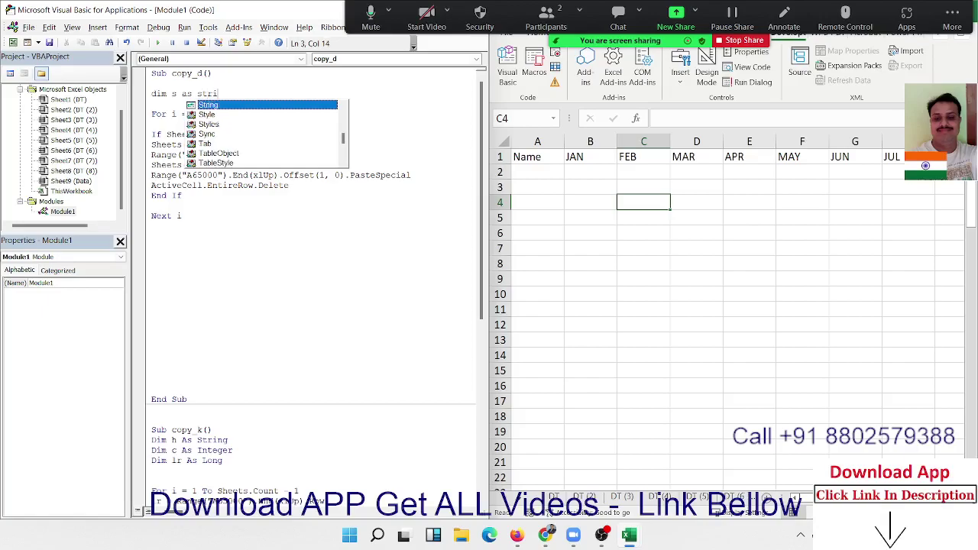
key("Tab")
key("Down")
key("Down")
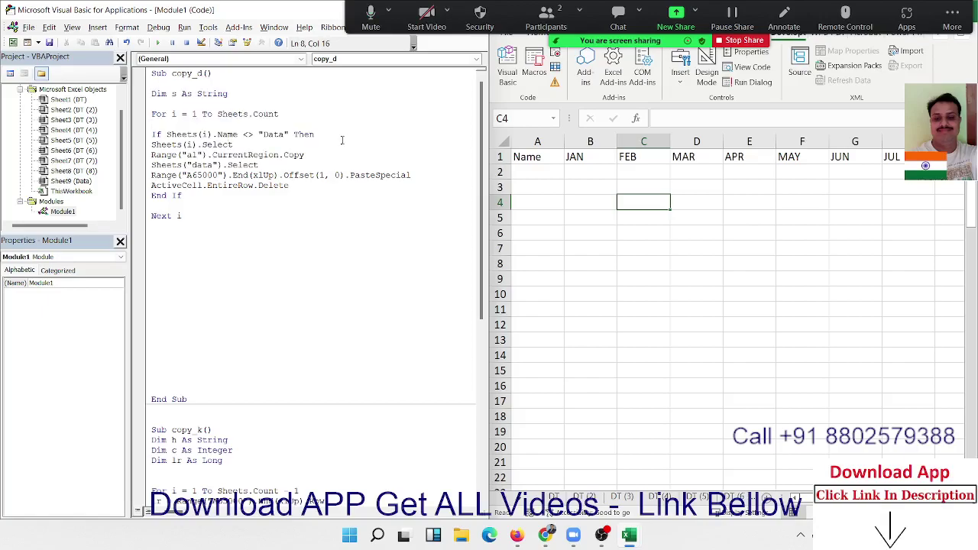
Add s = Sheets(i).Name inside the If block, with a blank line before End If.
key("End")
key("Home")
key("Return")
key("Up")
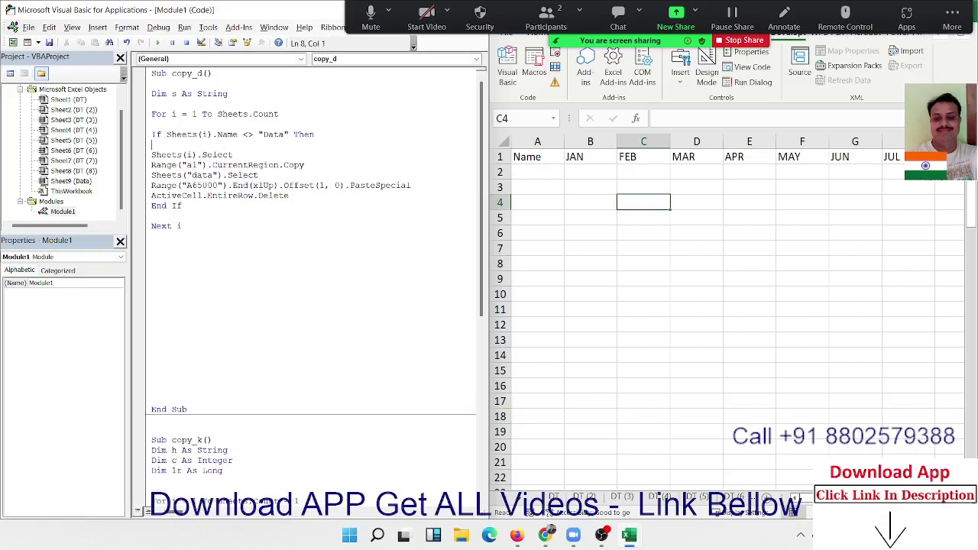
type("s=")
type("sheet")
type("s(i")
type(").")
type("name")
key("Down")
key("Down")
key("Down")
key("Down")
key("Down")
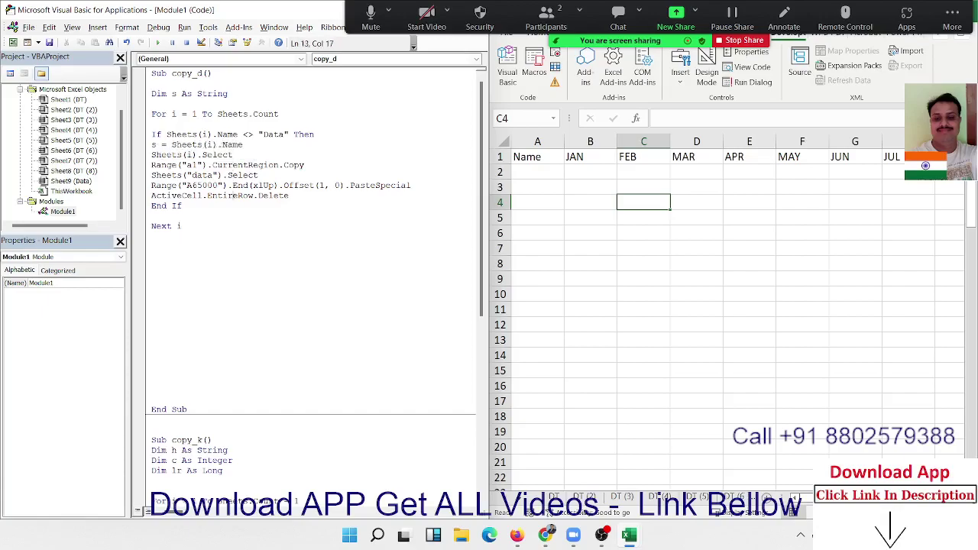
key("End")
key("Return")
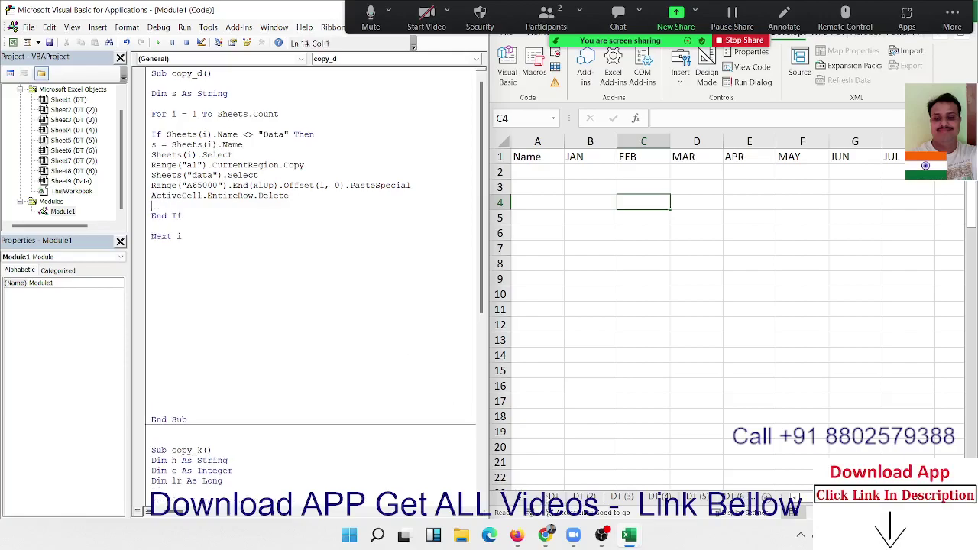
left_click(552, 497)
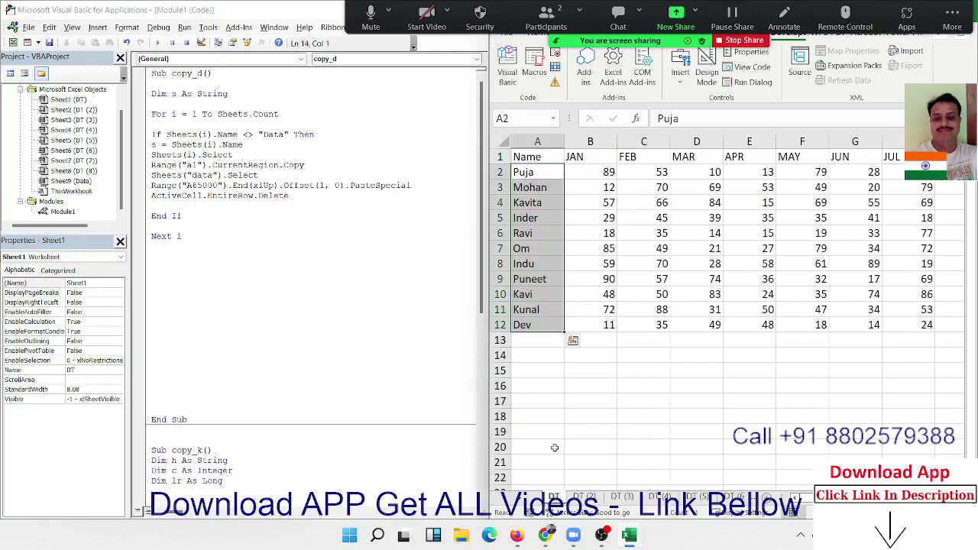
Select and copy the whole DT data block.
key("Up")
key("Down")
key("ctrl+a")
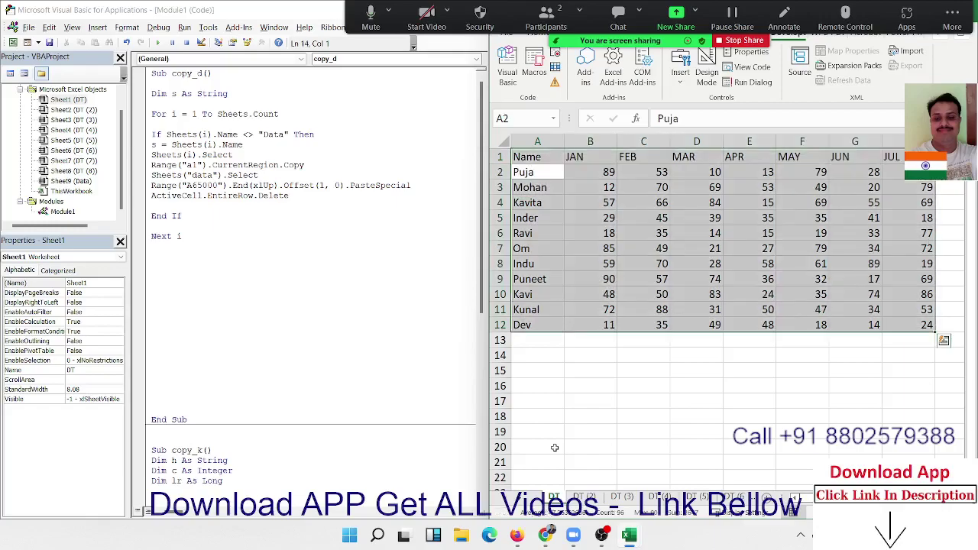
key("ctrl+c")
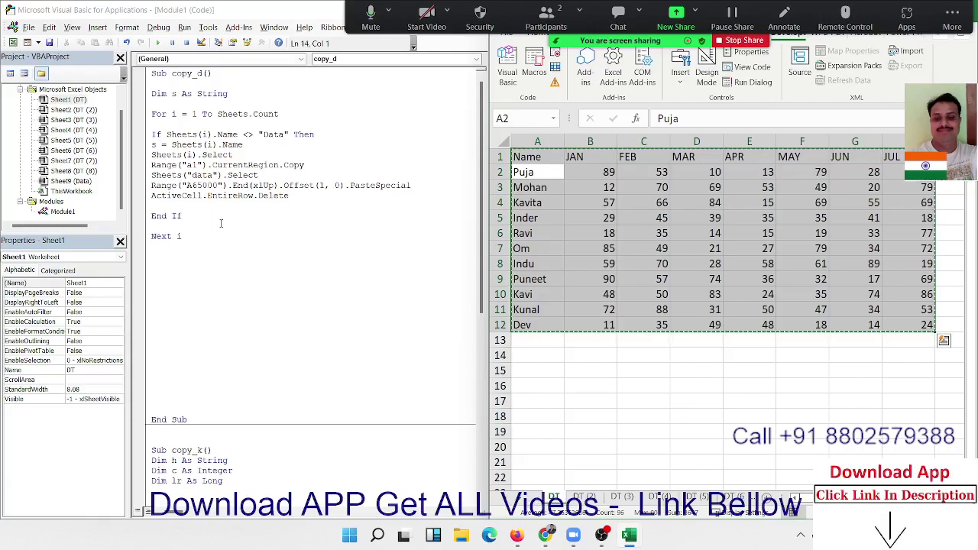
Highlight variable s in the code, view the DT sheet's properties and select cell I13.
double_click(153, 145)
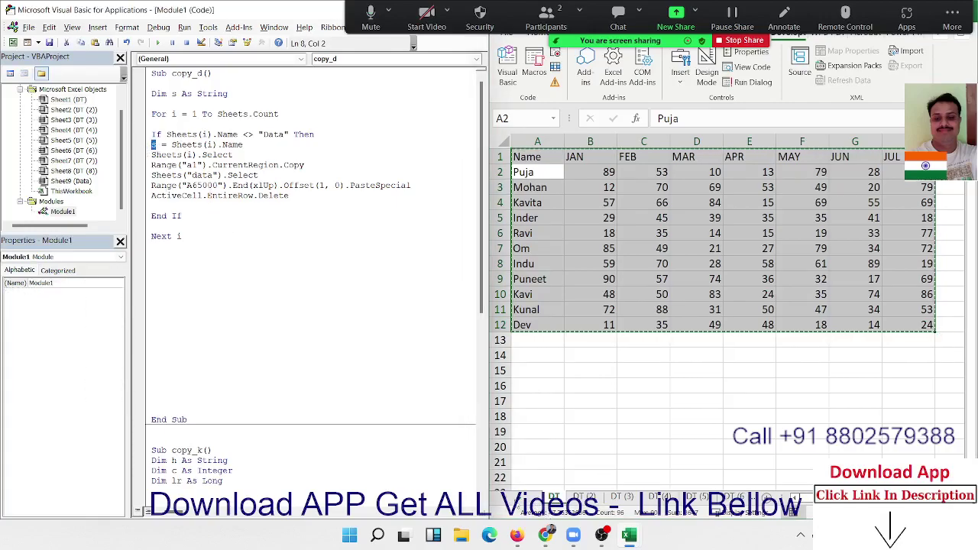
left_click(69, 99)
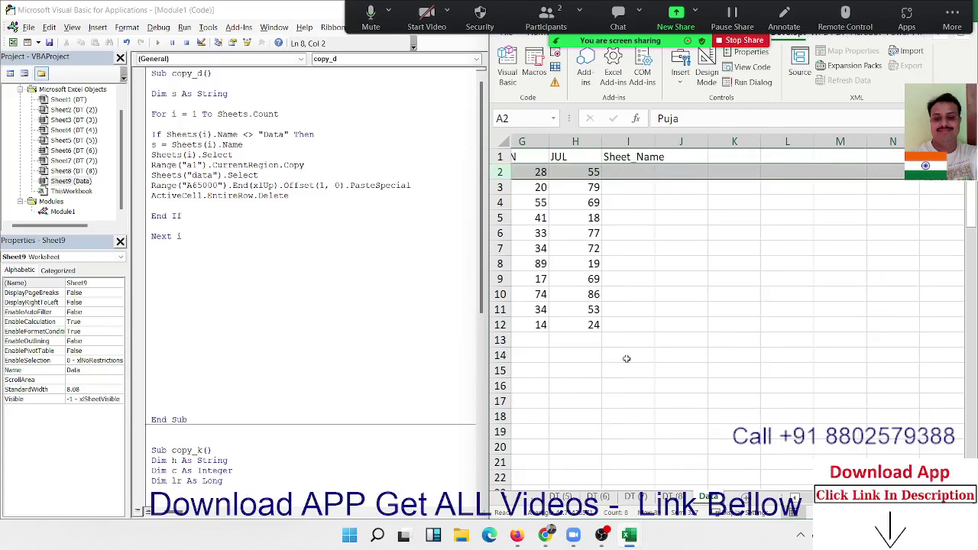
left_click(619, 337)
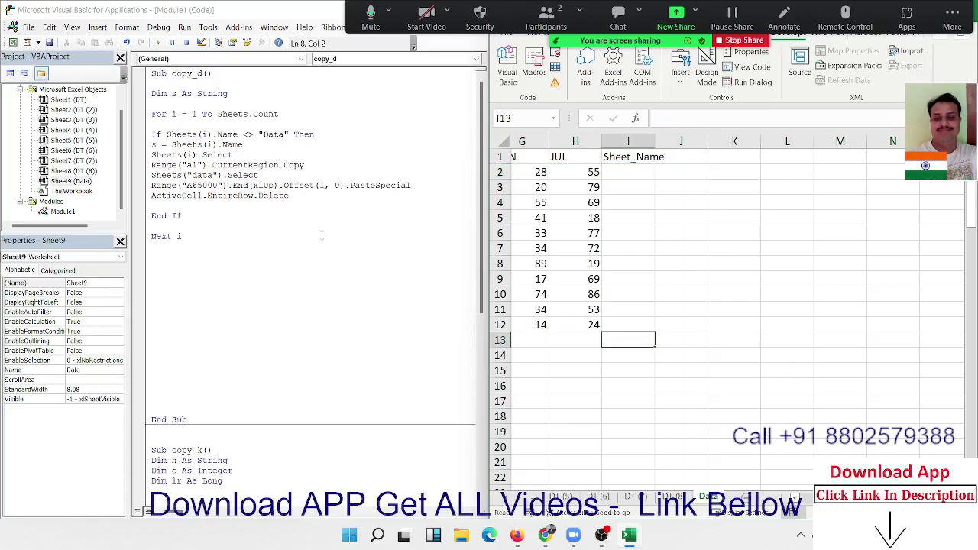
left_click(204, 207)
Add the line Range("H65000").End(xlUp).Offset(0, 1).Select just before End If.
left_click(152, 215)
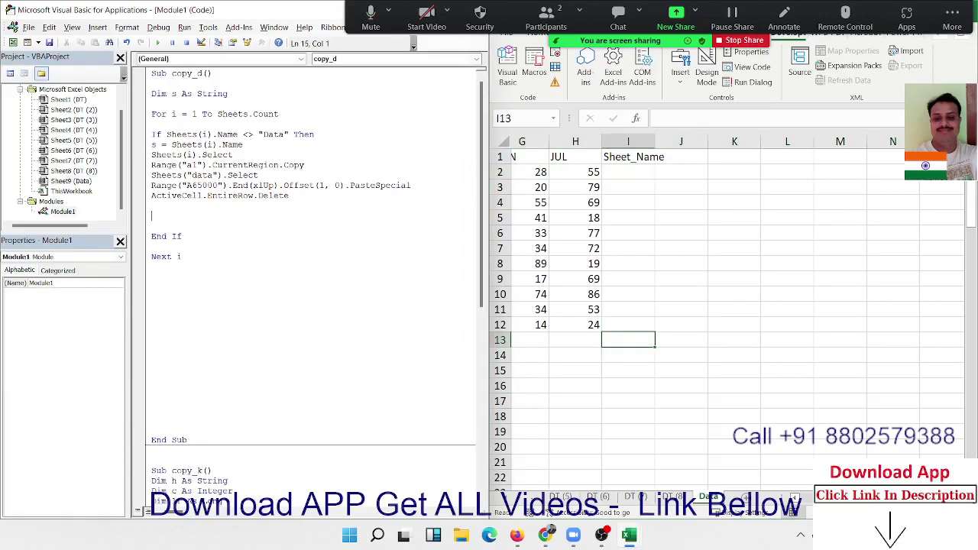
type("r")
type("ange(")
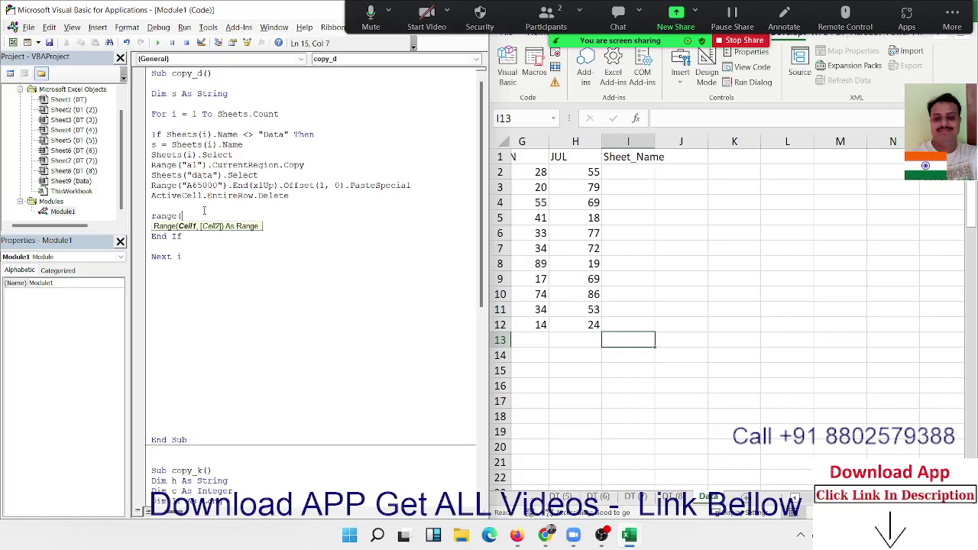
type("\"")
type("H65")
type("0000")
key("BackSpace")
type(").end")
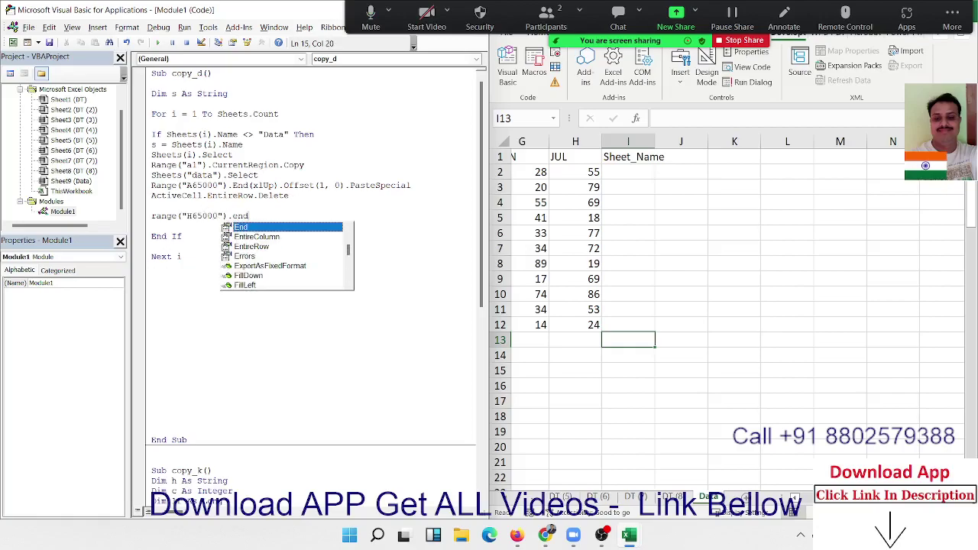
key("Tab")
type("(")
key("Down")
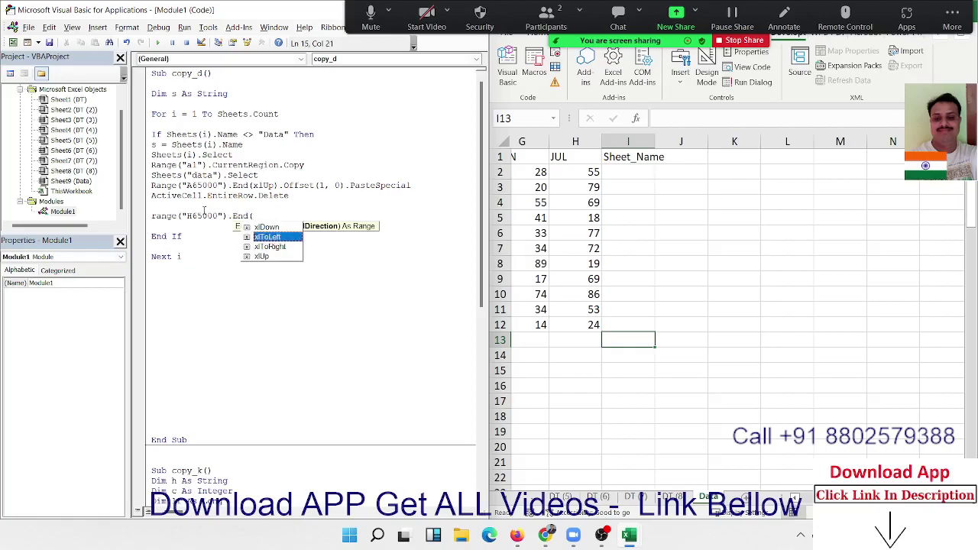
key("Down")
key("Down")
key("Tab")
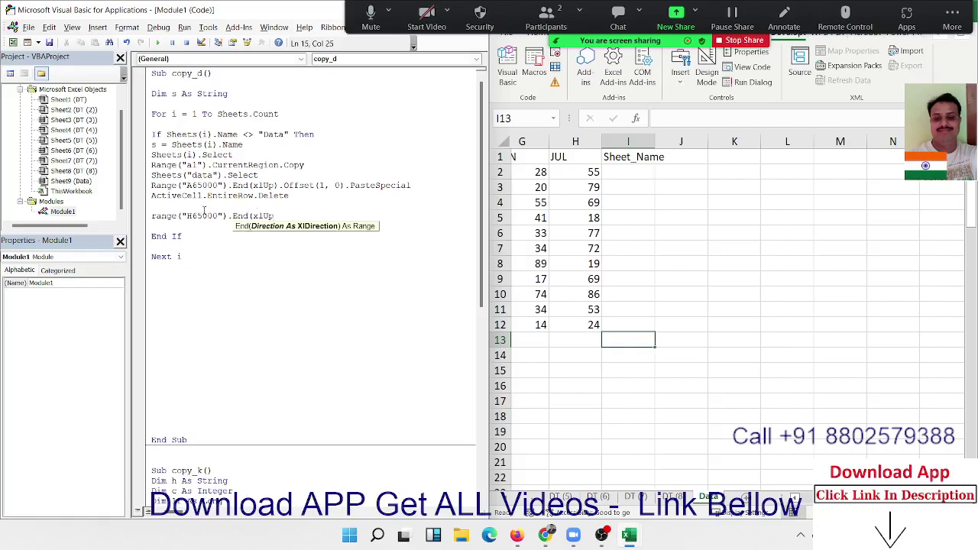
type(")")
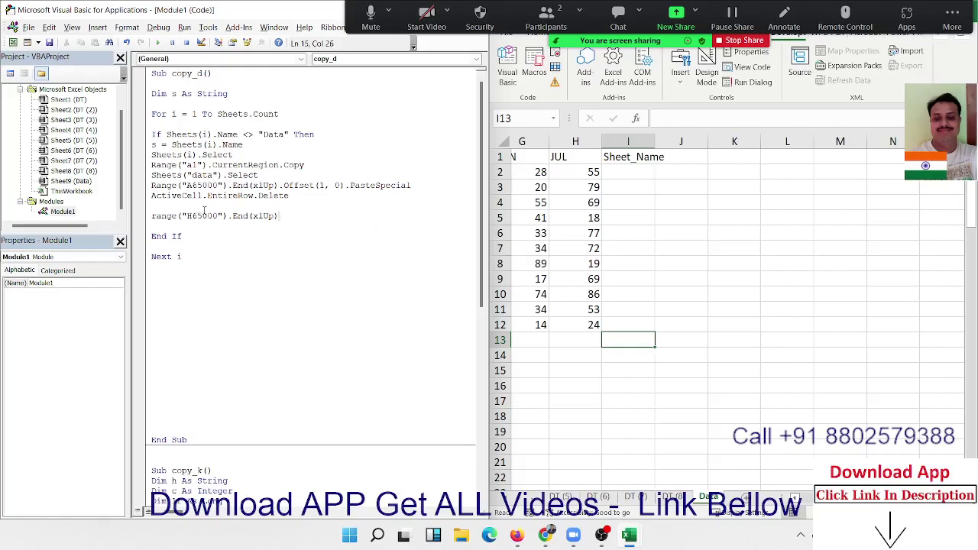
type(".offset")
key("Tab")
type("(")
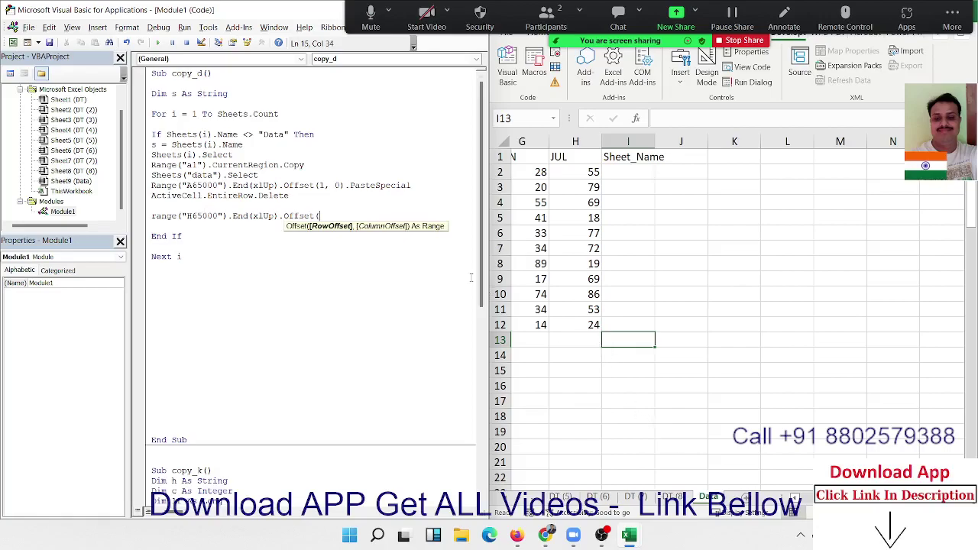
type("0,1")
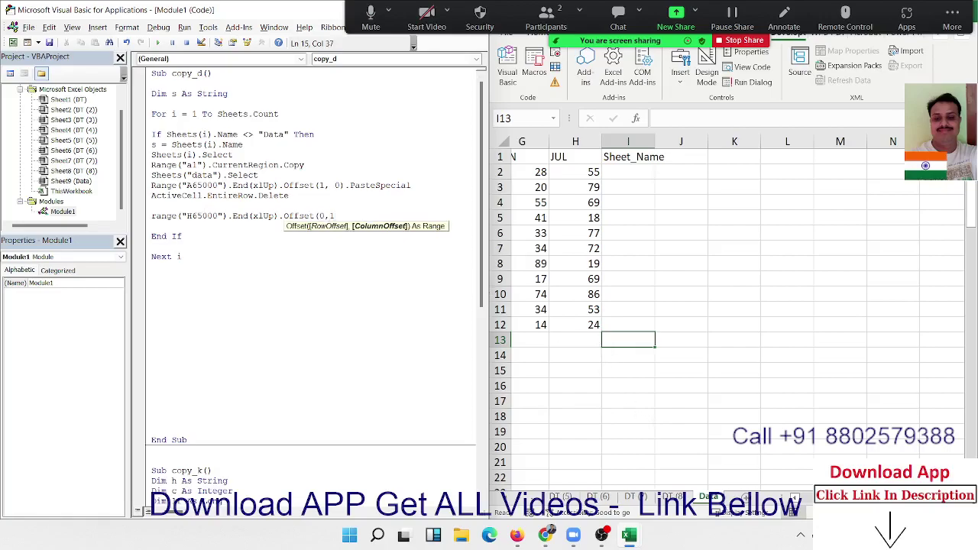
type(").Select")
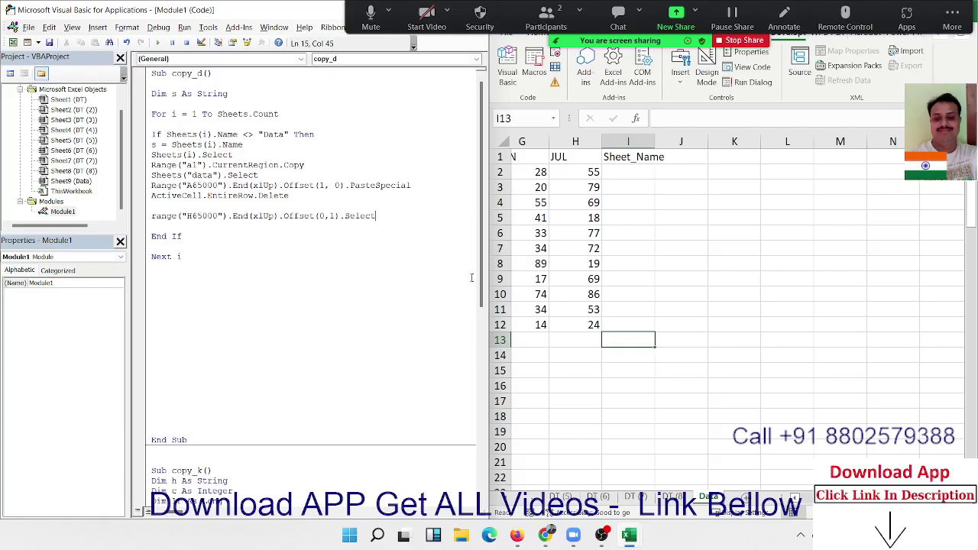
key("Return")
key("Return")
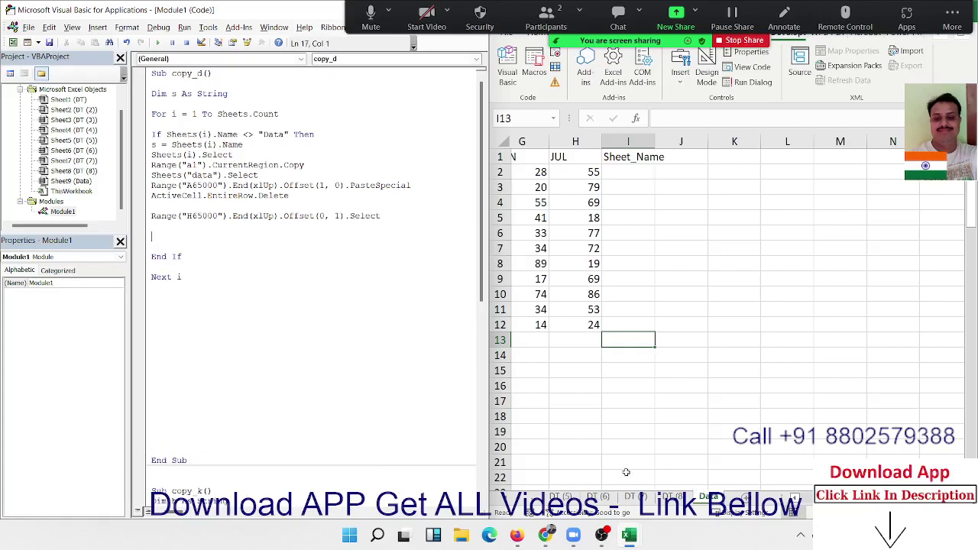
Jump from an empty column H cell up to the last value, then step right to I12.
left_click(585, 473)
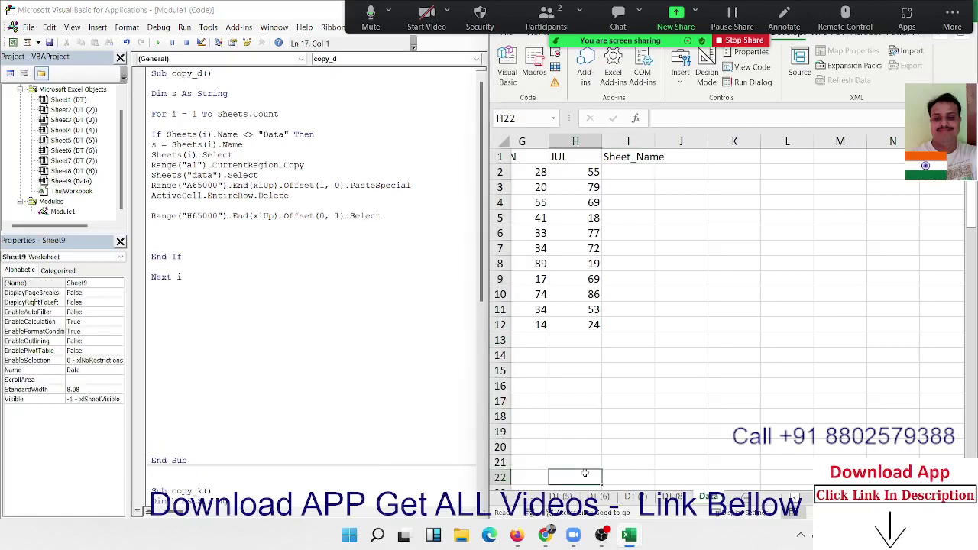
key("ctrl+Up")
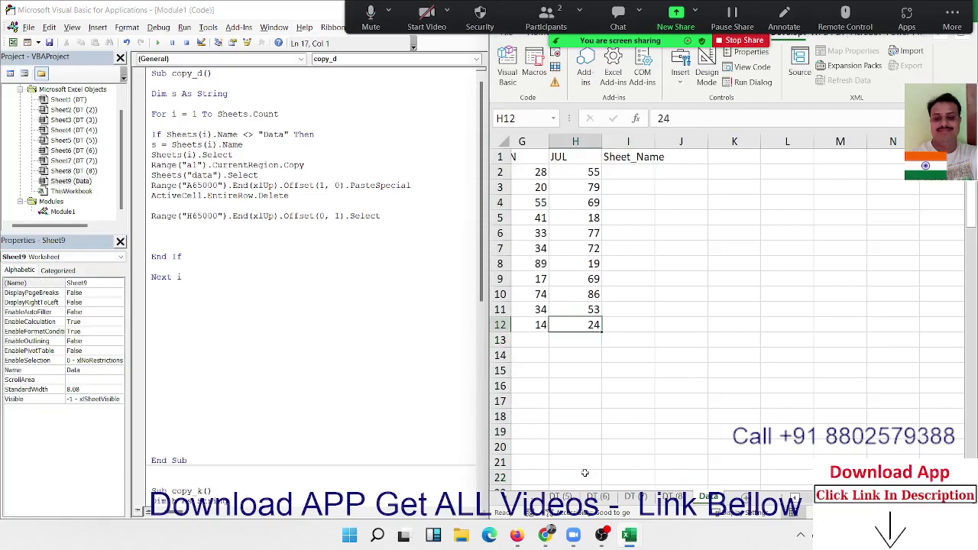
key("Right")
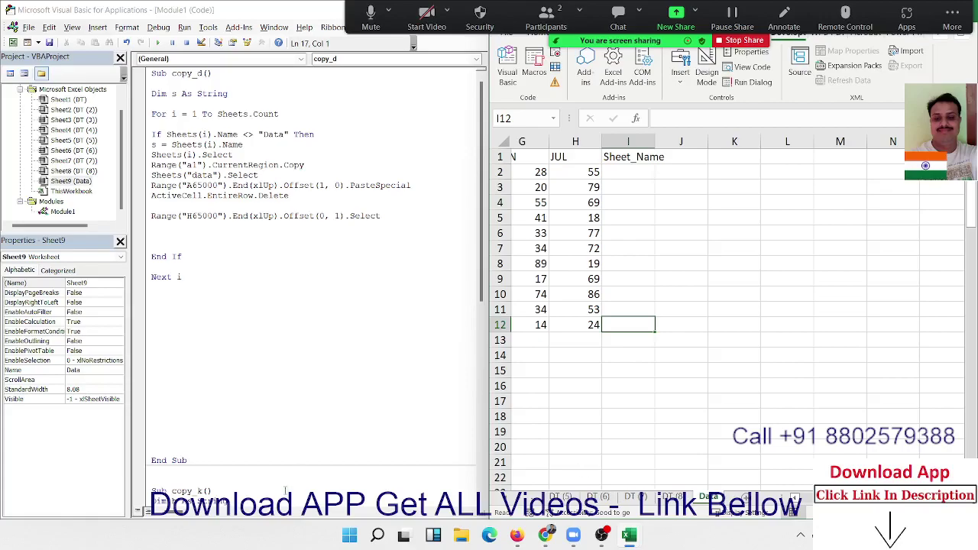
Write Range(ActiveCell, ActiveCell.End(xlUp).Offset(1, 0)).Value = s on line 16.
left_click(153, 224)
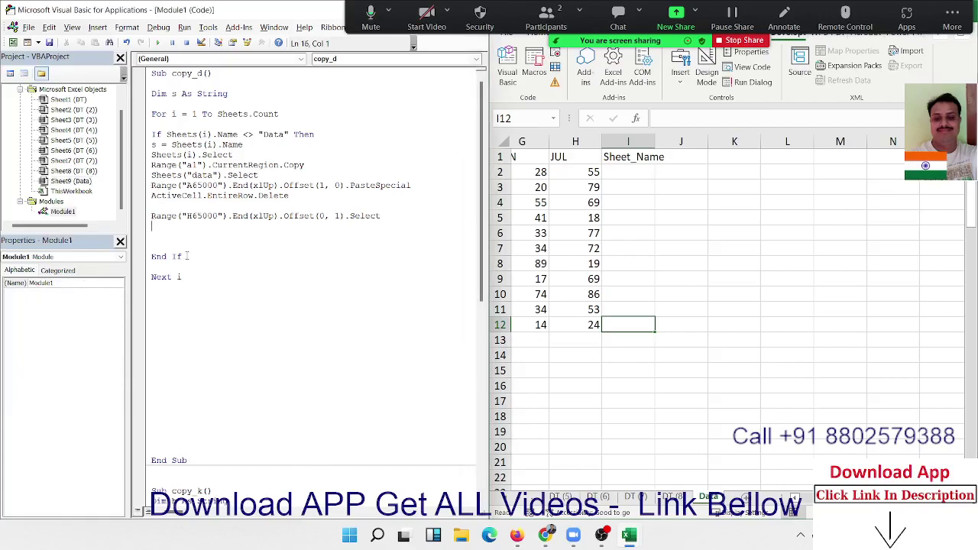
type("range")
type("(\"")
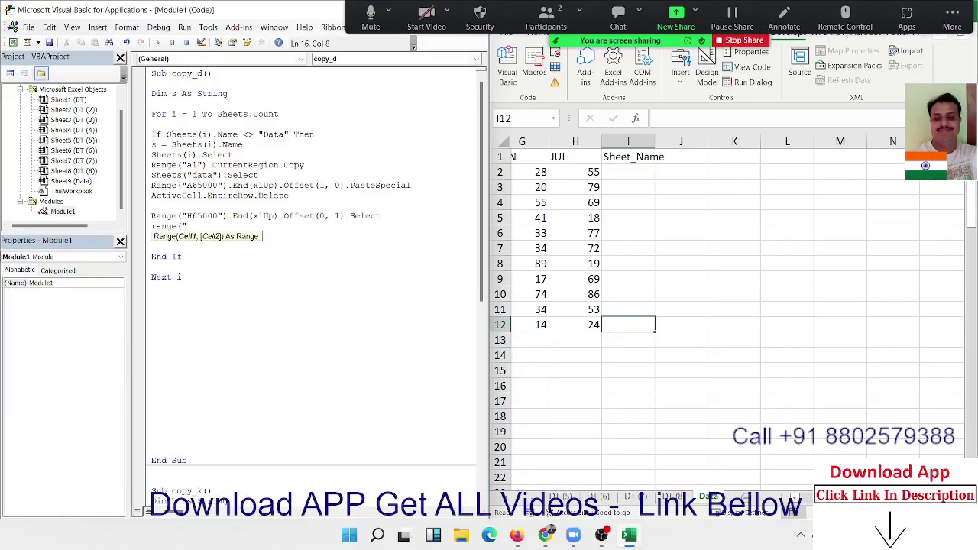
key("BackSpace")
type("act")
type("ivecell")
type(",act")
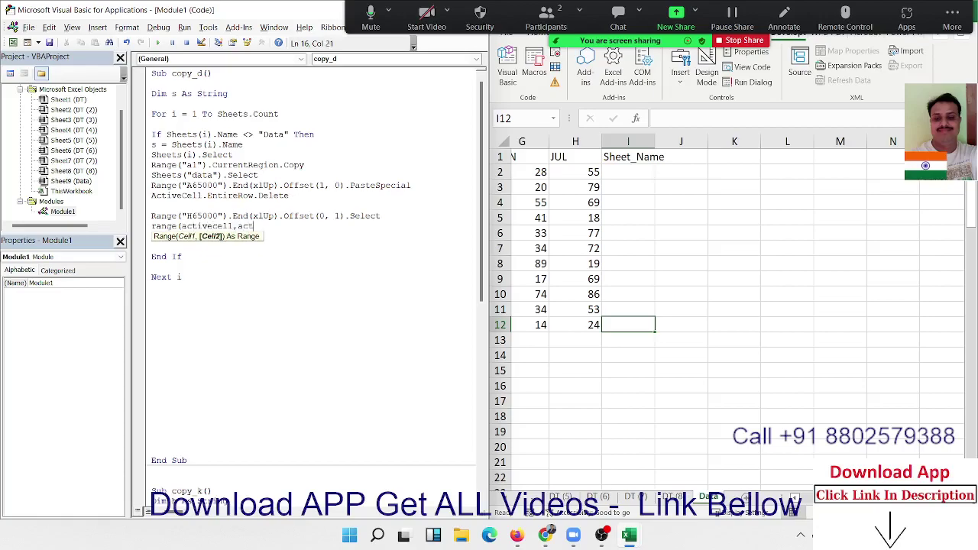
type("ivece")
type("ll.E")
key("Tab")
type("(")
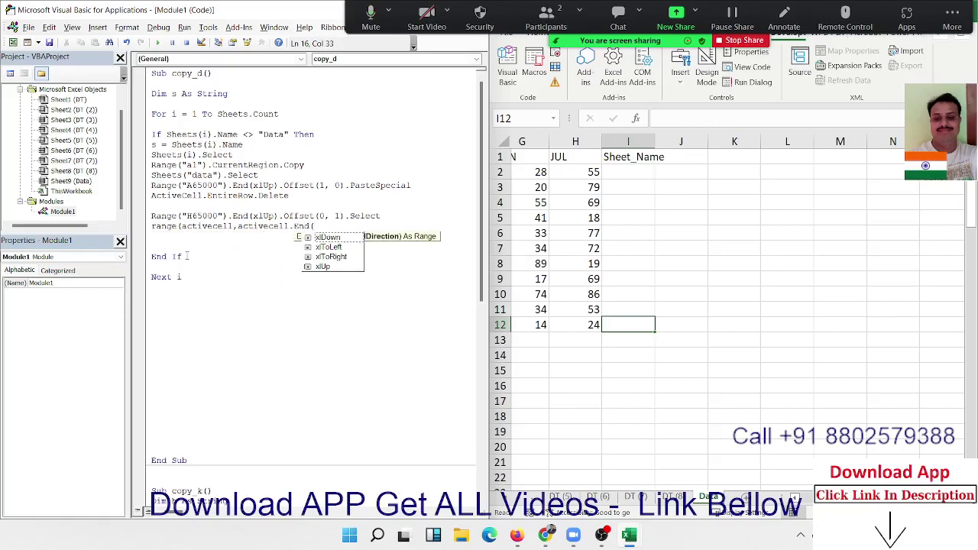
key("Down")
key("Down")
key("Down")
key("Tab")
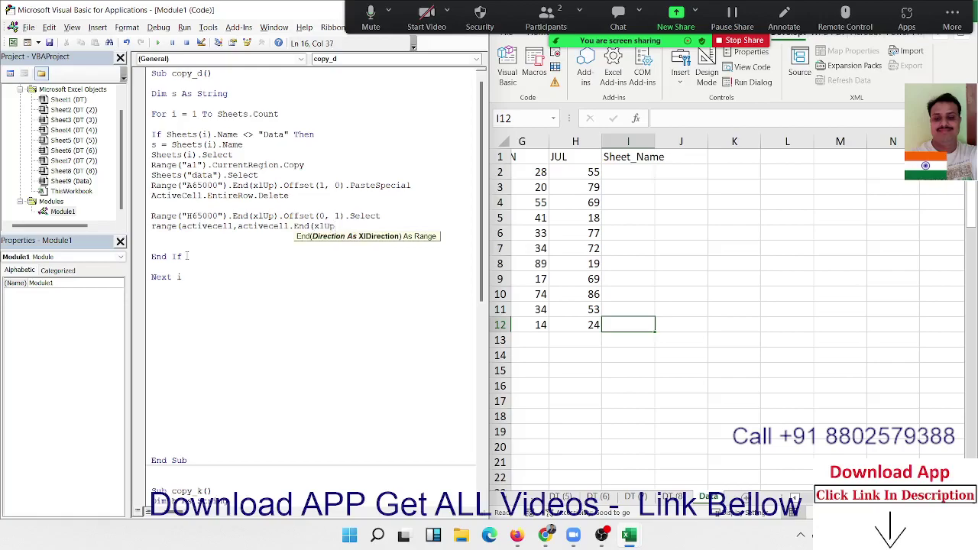
type(").")
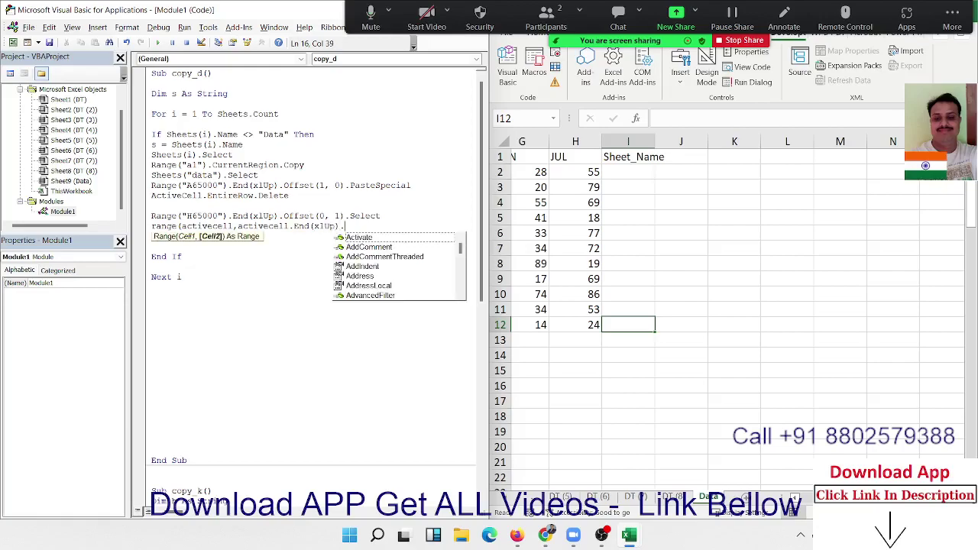
type("of")
key("Tab")
type("(")
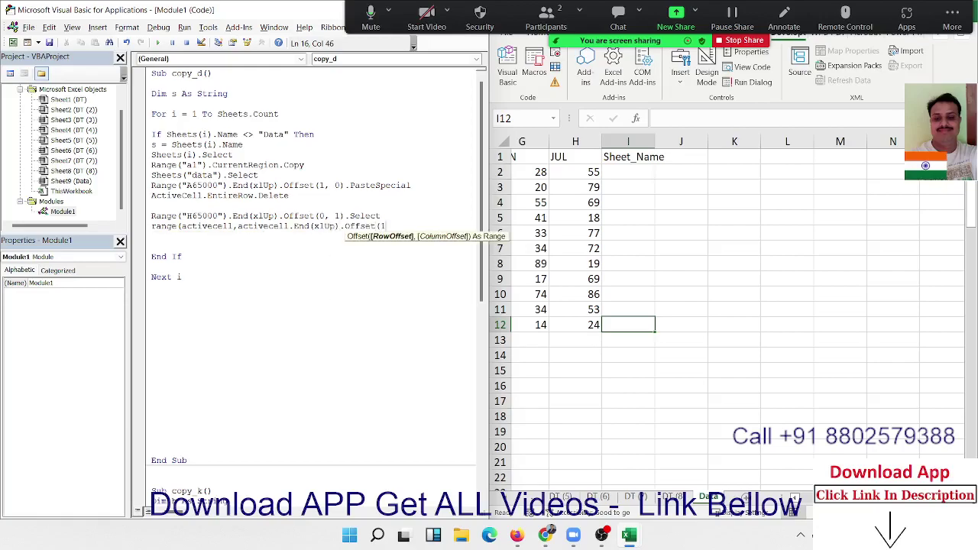
type("10")
key("BackSpace")
type(",0)")
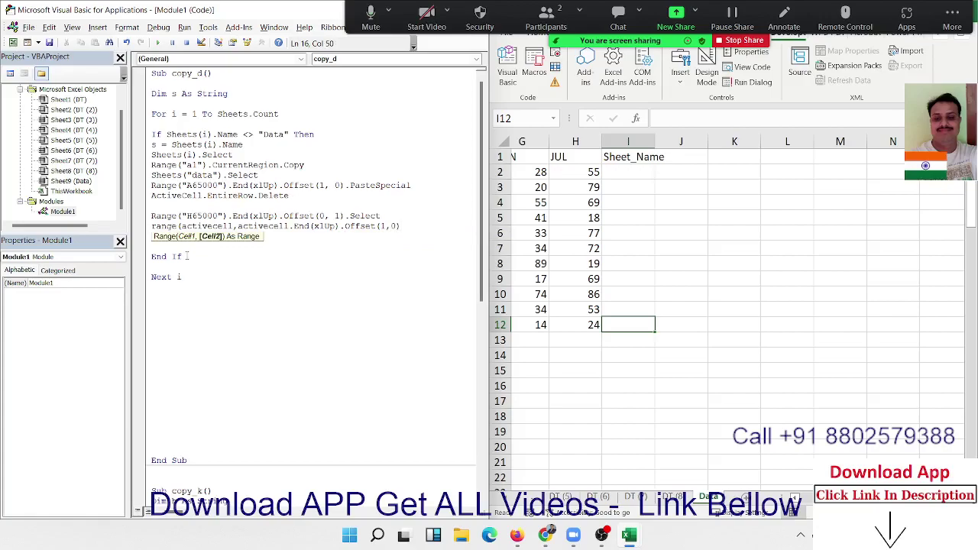
type(")")
type(".Va")
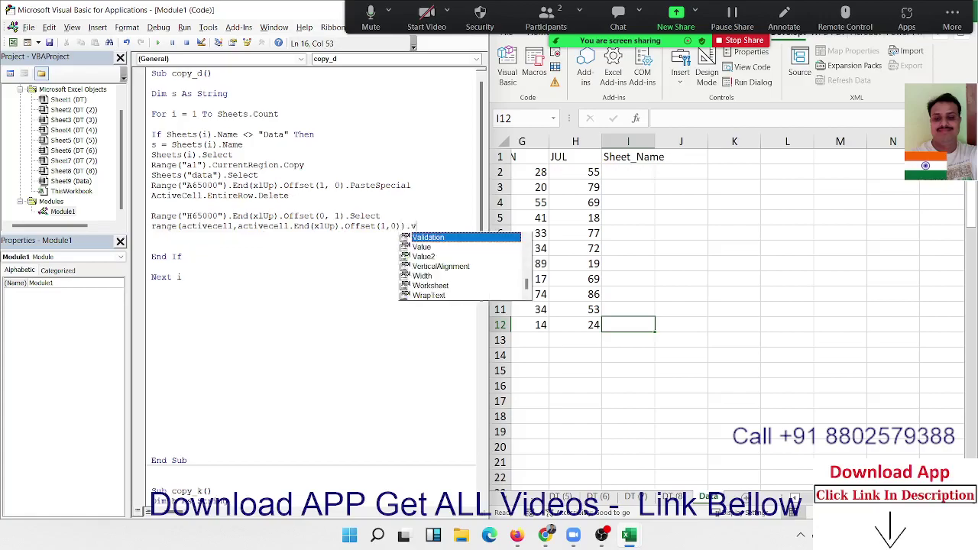
type("lue=s")
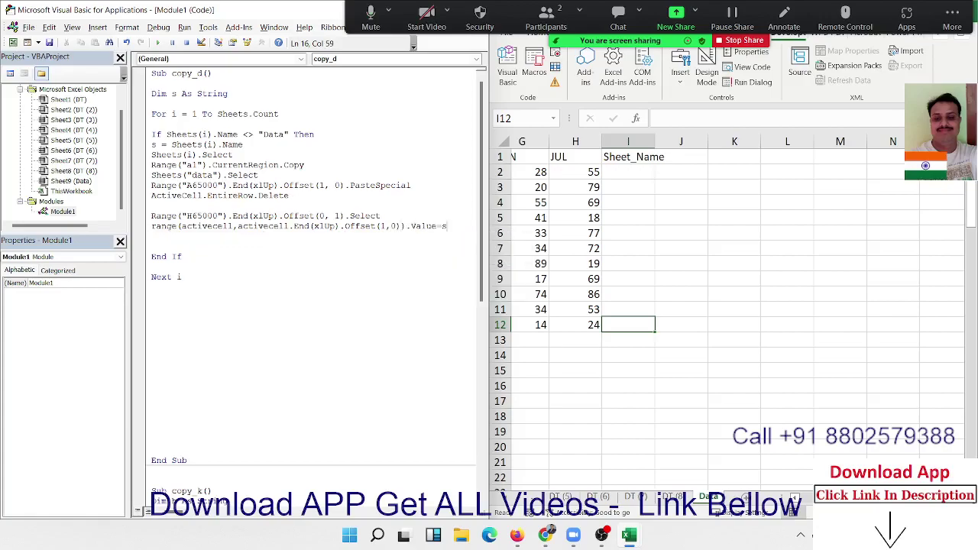
left_click(206, 244)
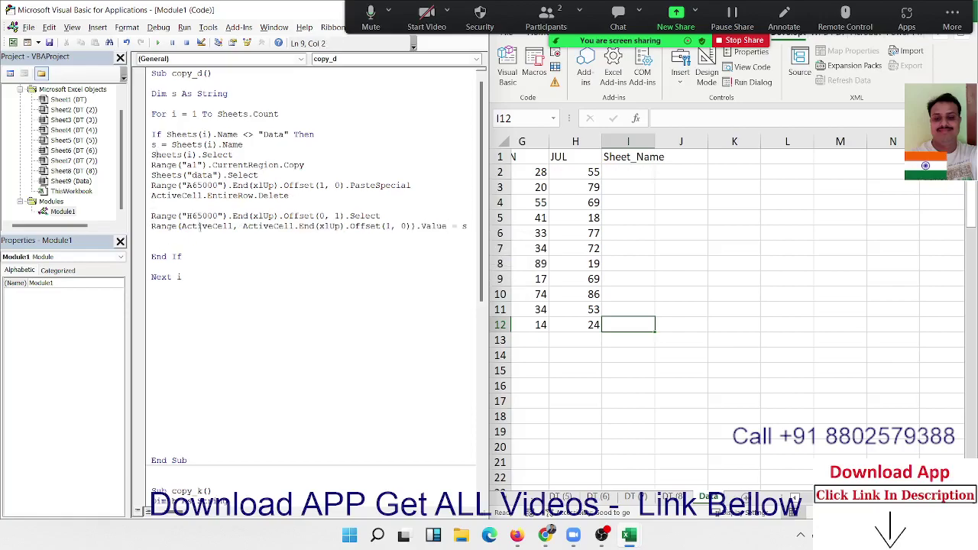
Select the Sheet_Name cells in column I below the header.
left_click(618, 172)
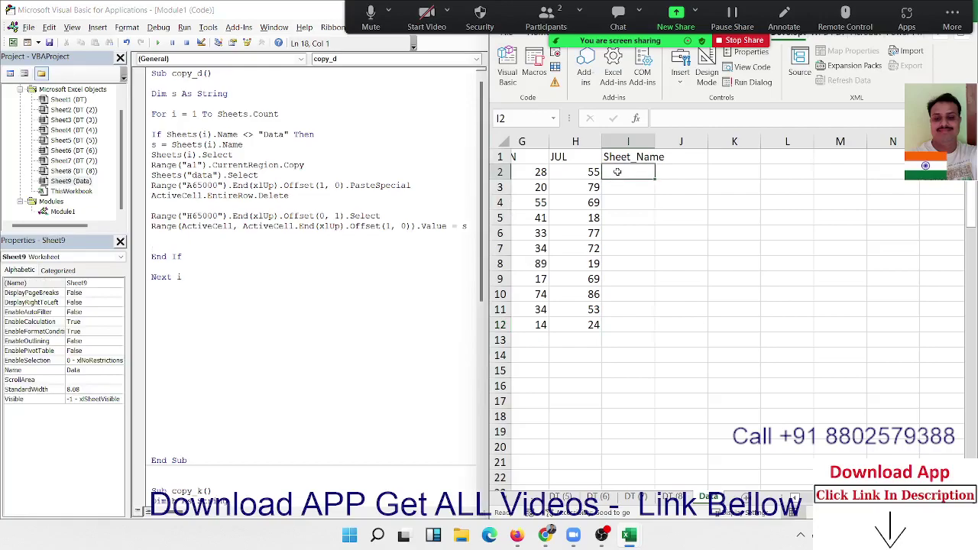
left_click(628, 326)
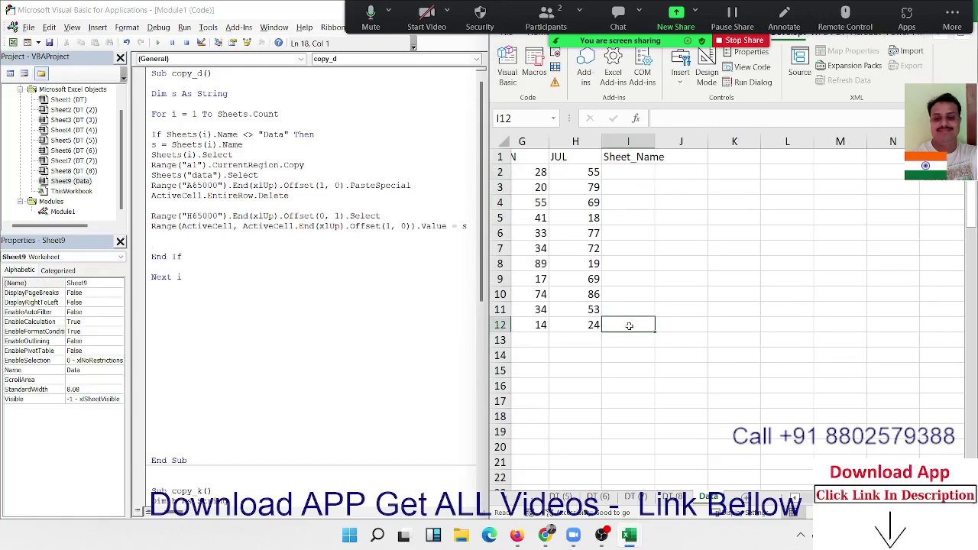
key("ctrl+shift+Up")
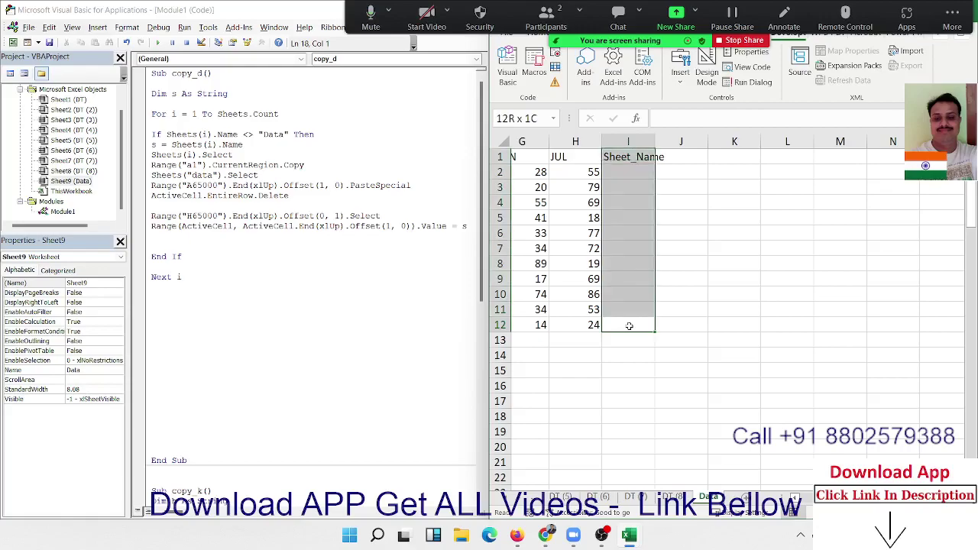
key("shift+Down")
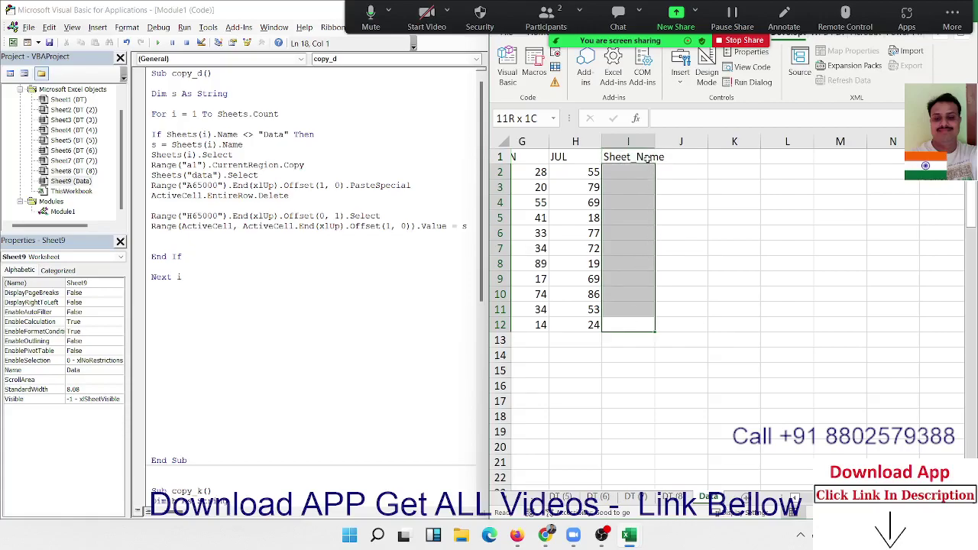
Clear the old data from A2:H12.
left_click(648, 172)
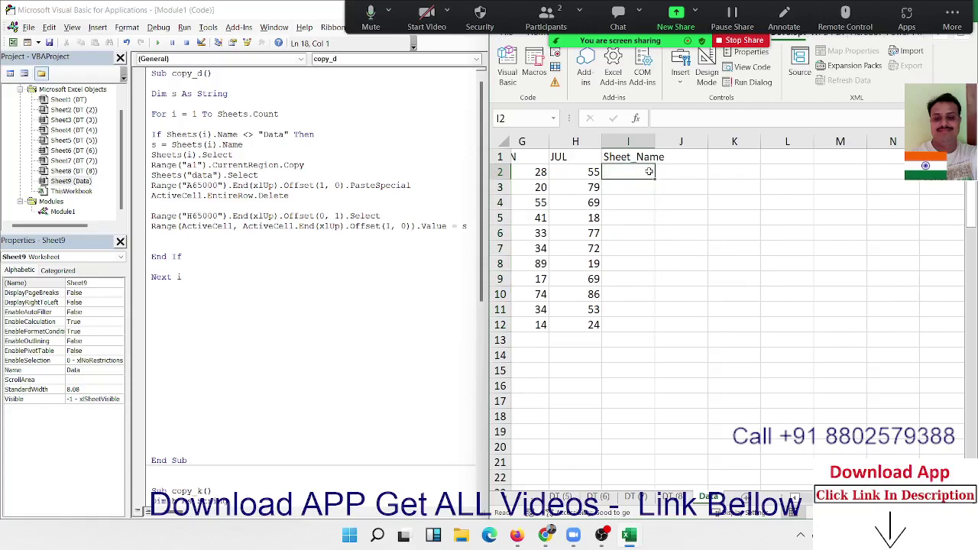
key("Home")
key("ctrl+shift+Right")
key("ctrl+shift+Down")
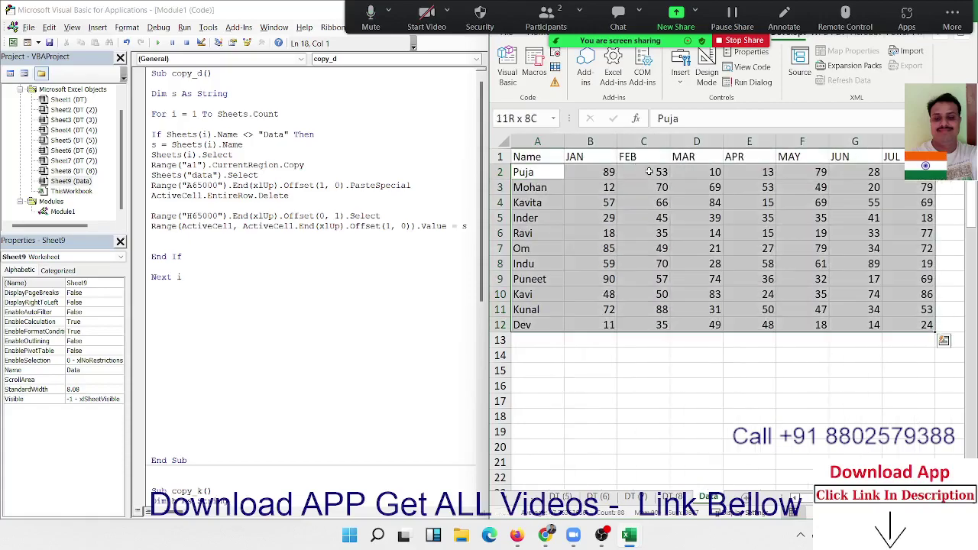
key("Delete")
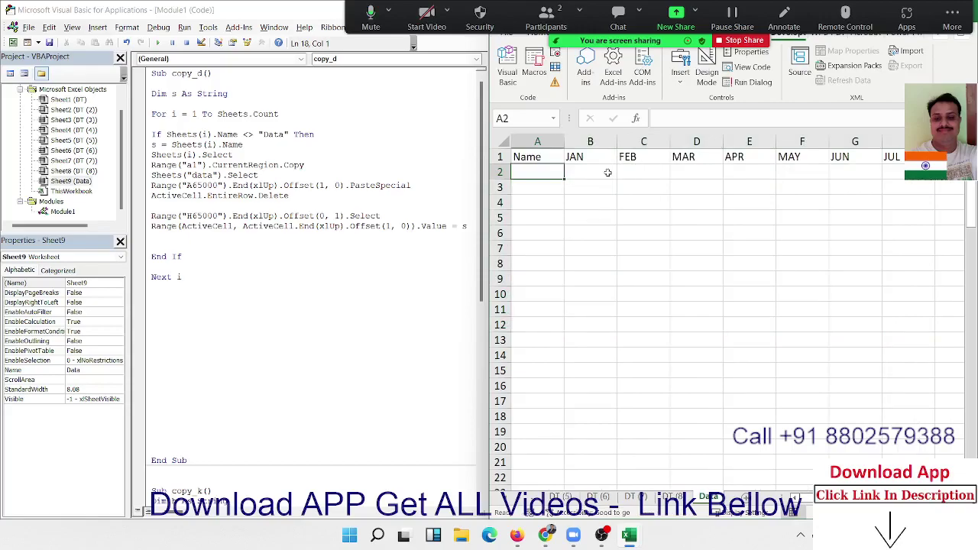
Step through copy_d with F8 until rows 2–12 are labelled DT under Sheet_Name.
left_click(197, 135)
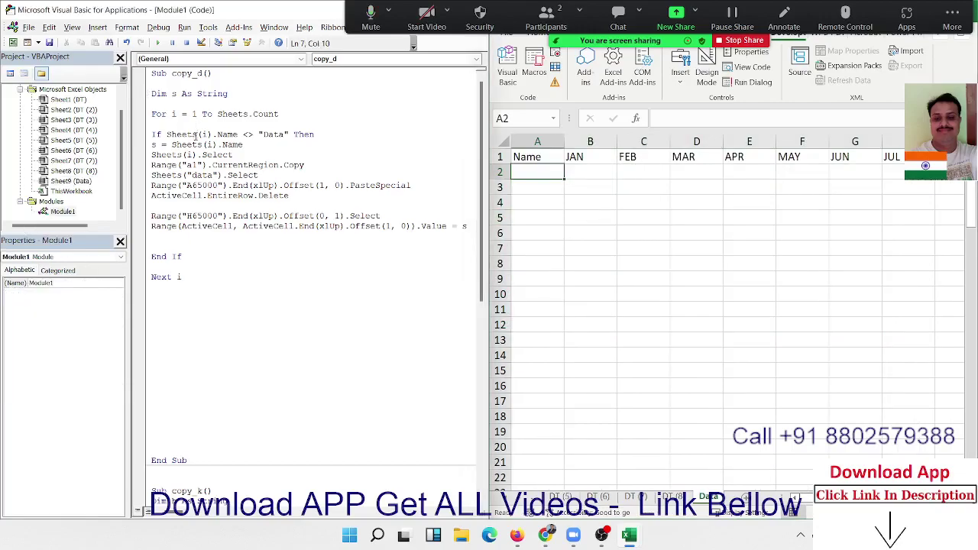
key("F8")
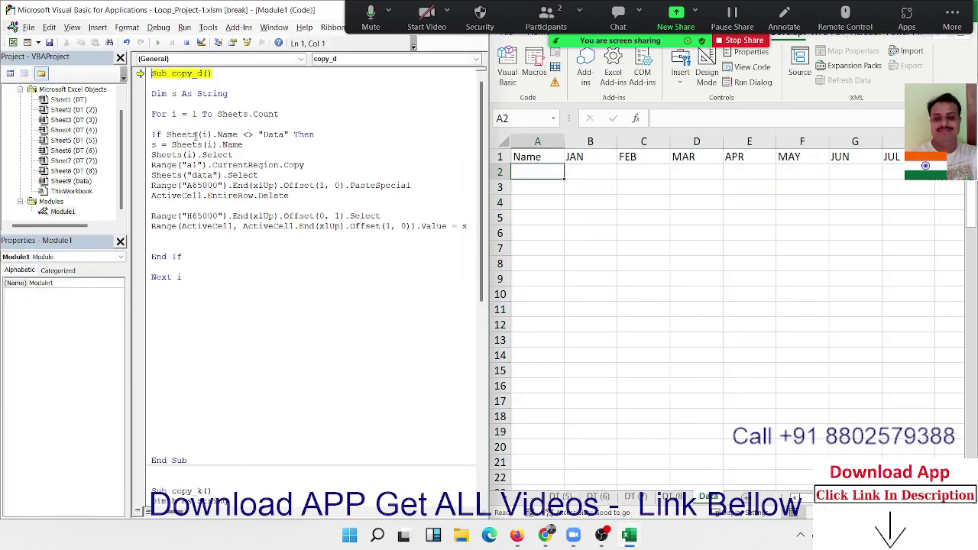
key("F8")
key("F8")
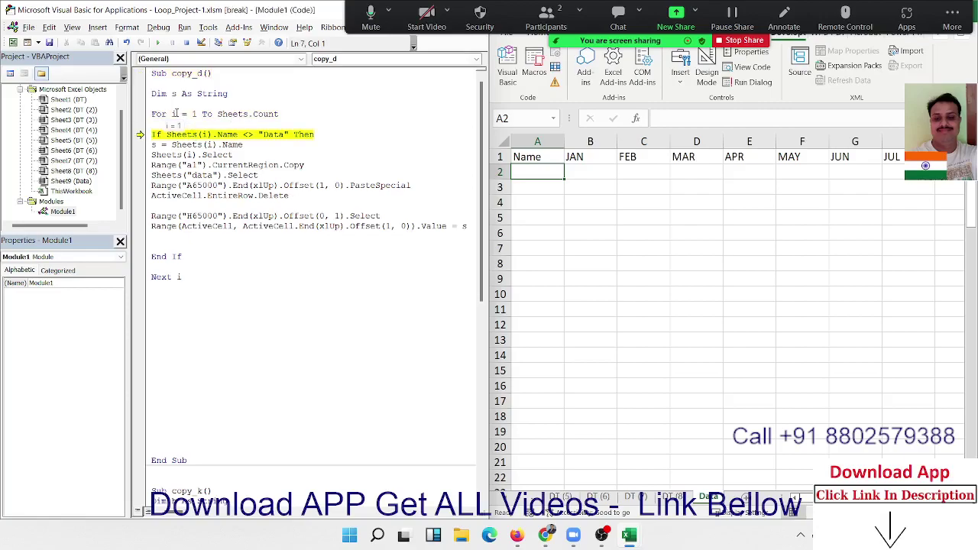
mouse_move(205, 134)
key("F8")
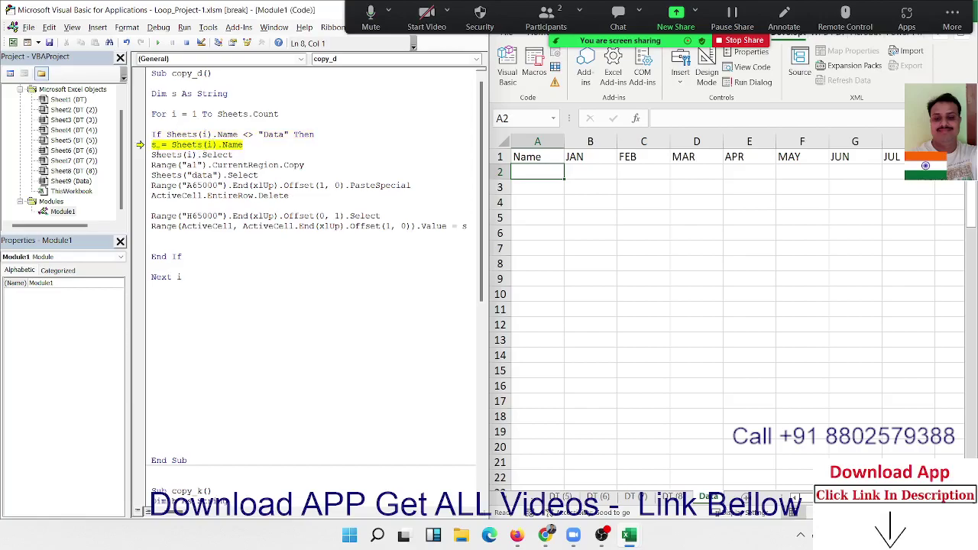
key("F8")
mouse_move(153, 146)
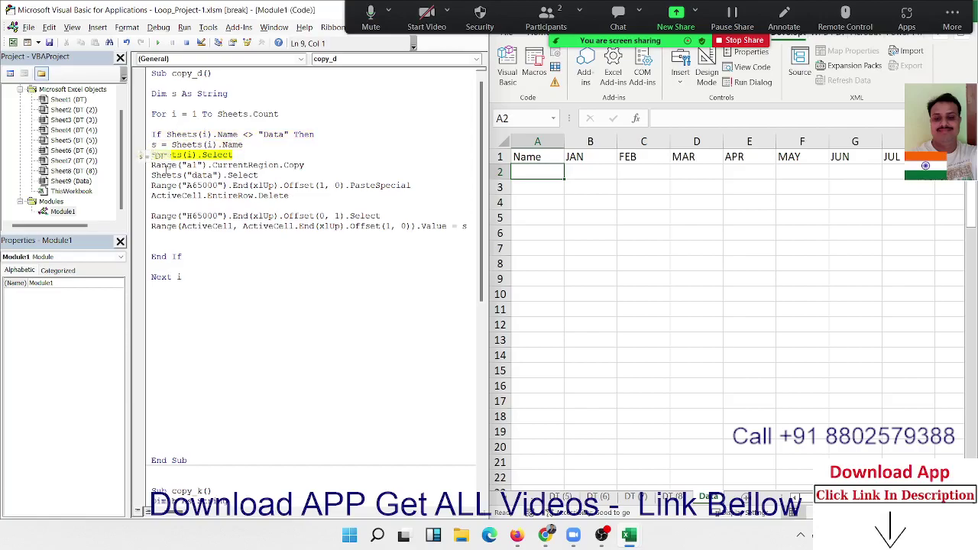
key("F8")
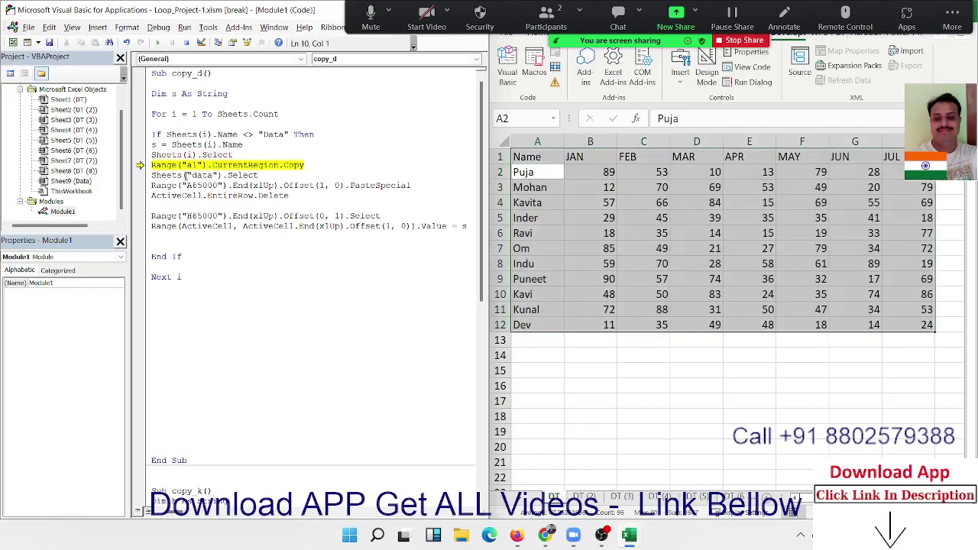
key("F8")
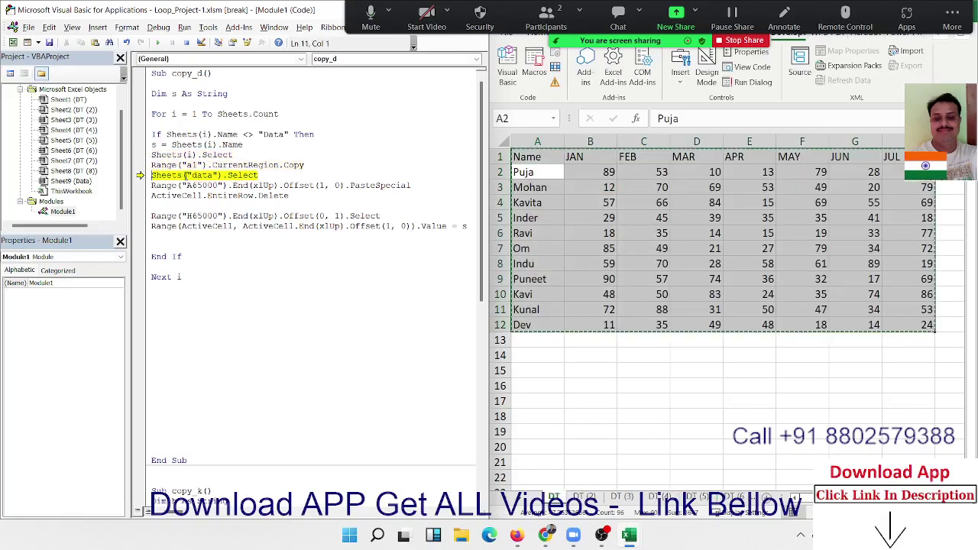
key("F8")
key("F8")
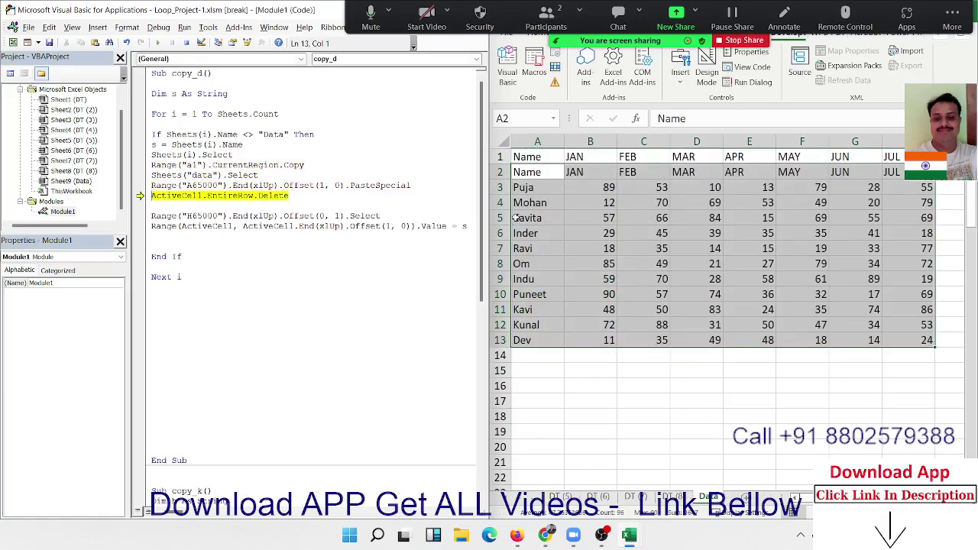
key("F8")
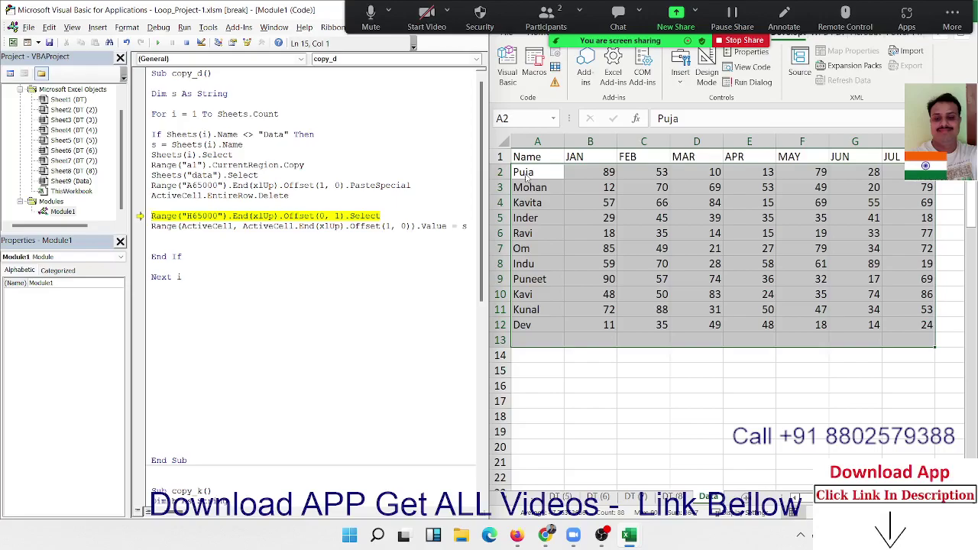
key("F8")
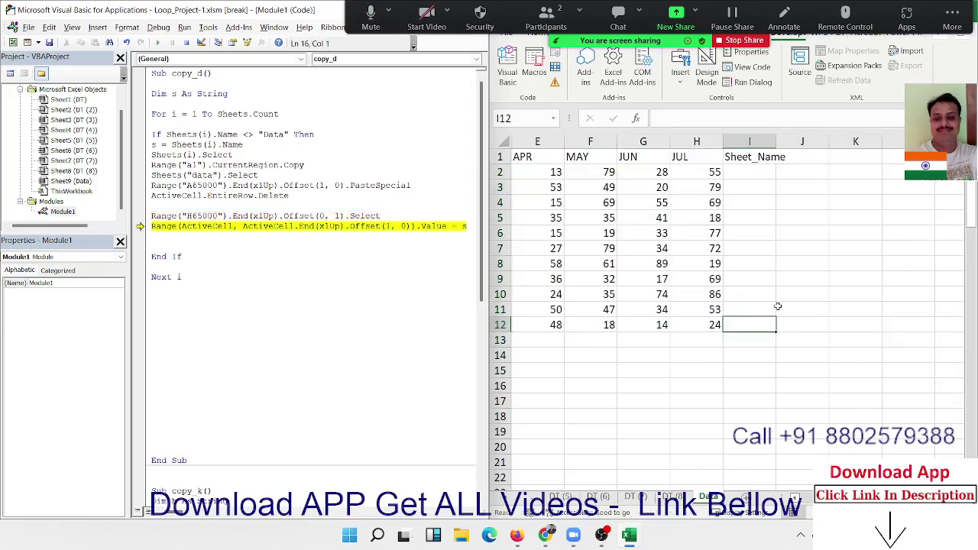
key("F8")
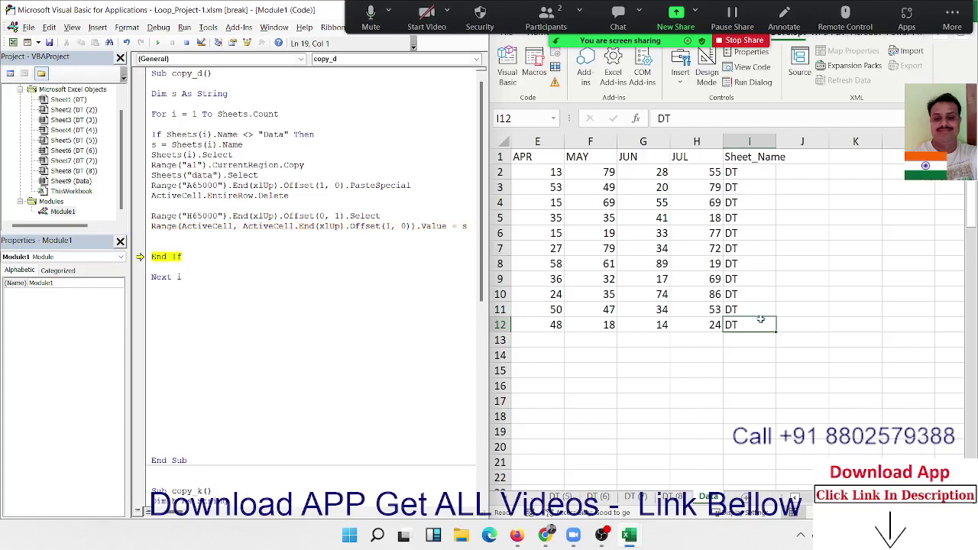
key("F8")
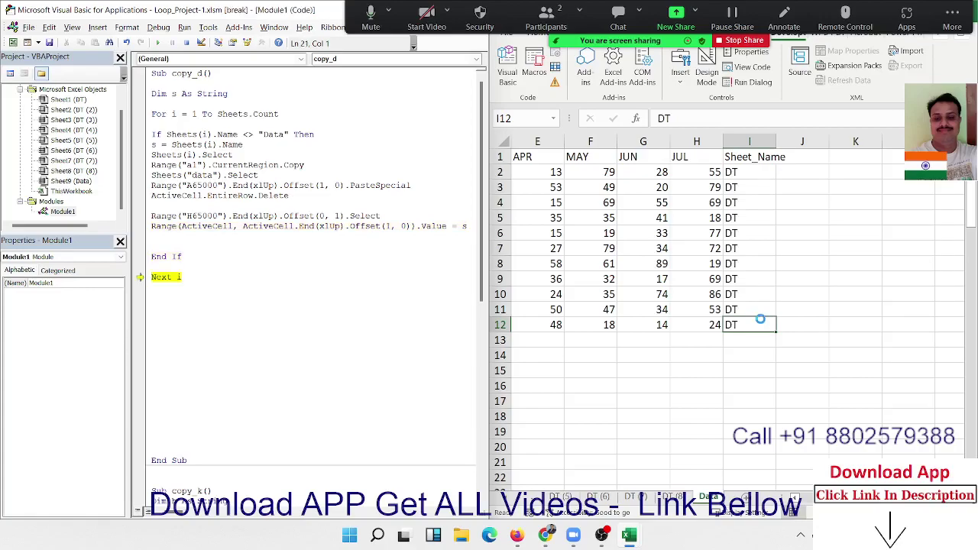
key("F8")
Keep stepping to paste the DT (2) block below row 12 and remove its header row.
key("F8")
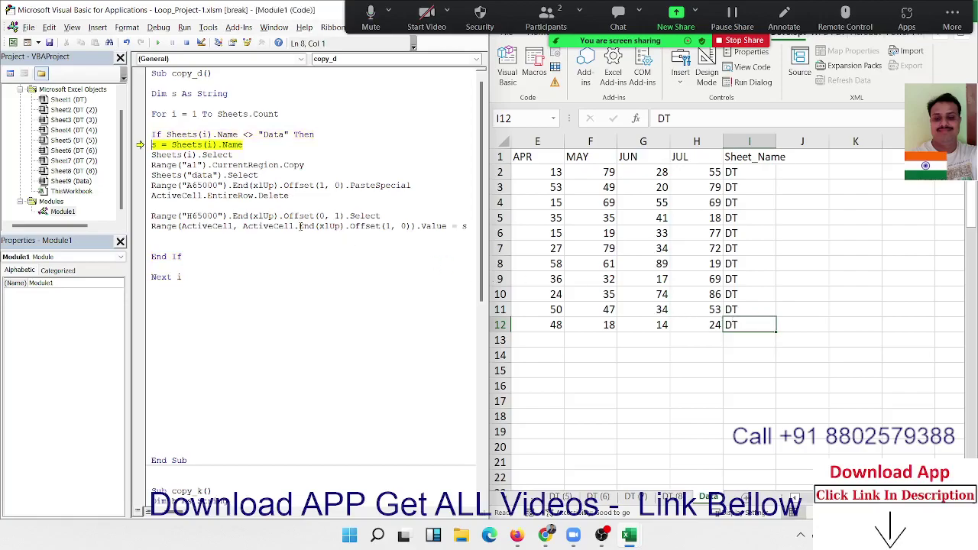
key("F8")
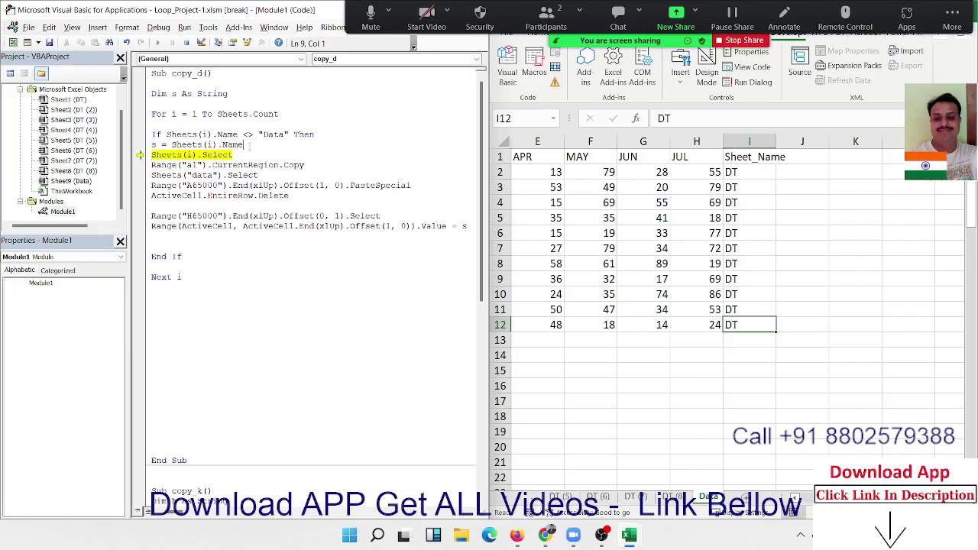
left_click_drag(242, 145, 150, 144)
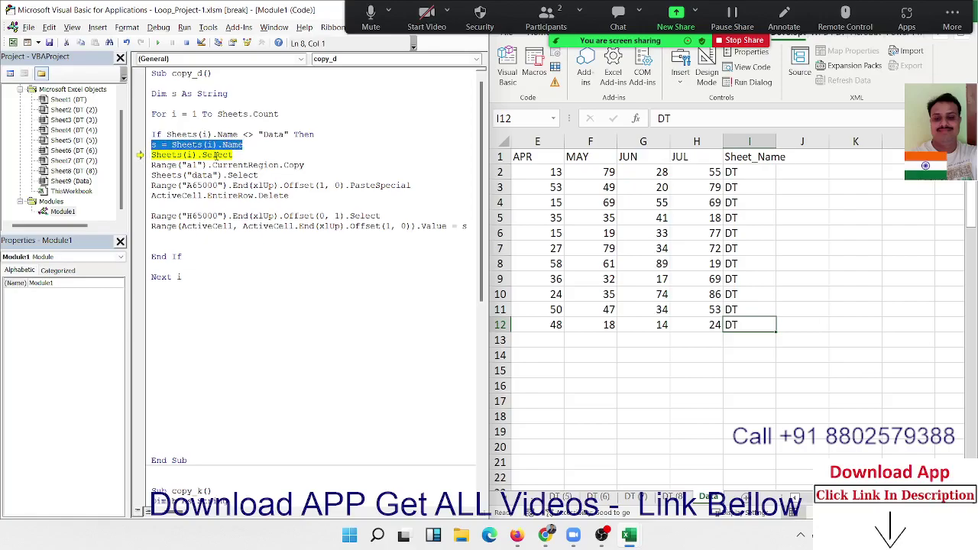
key("F8")
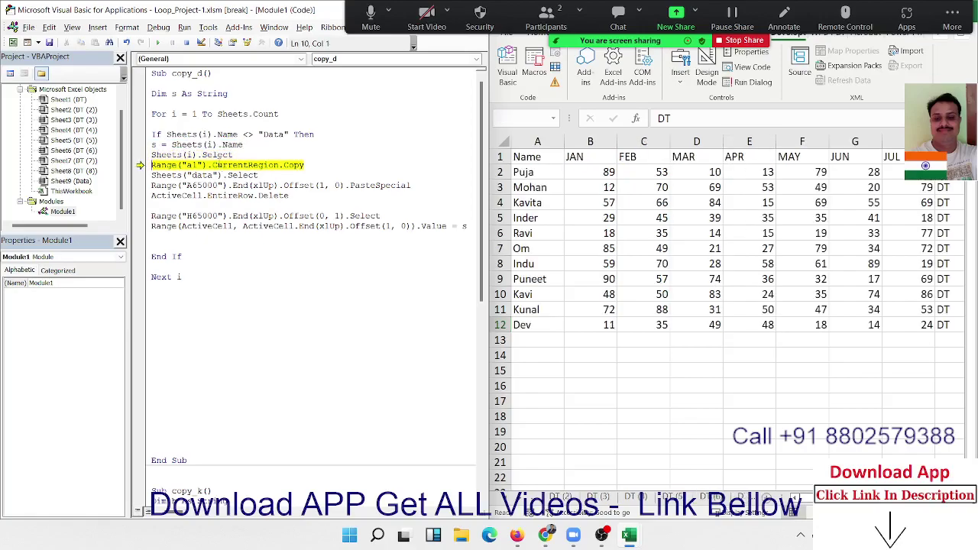
key("F8")
key("F8")
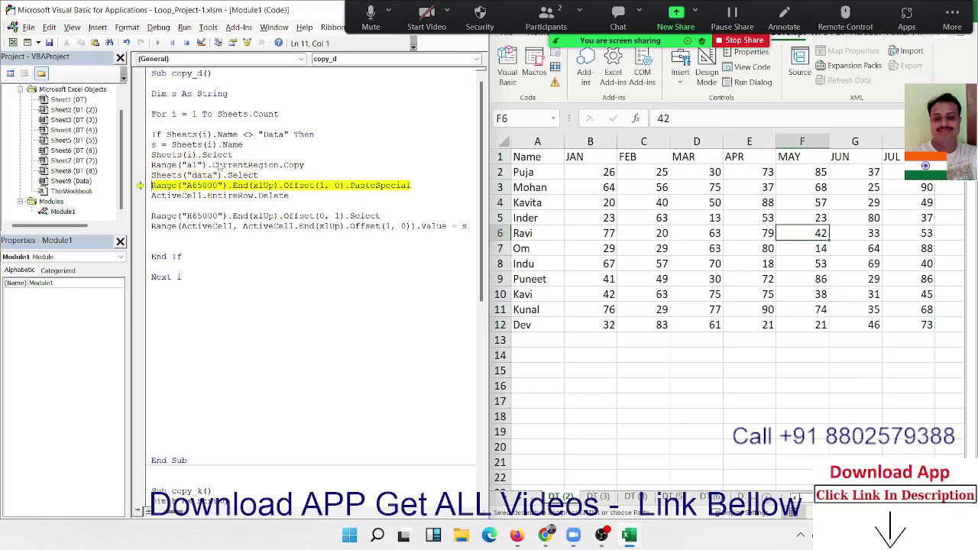
key("F8")
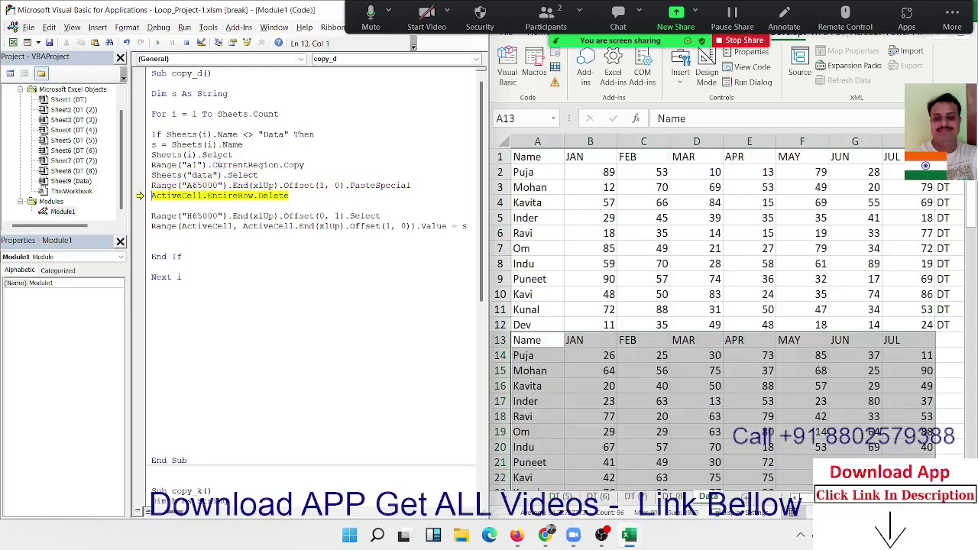
key("F8")
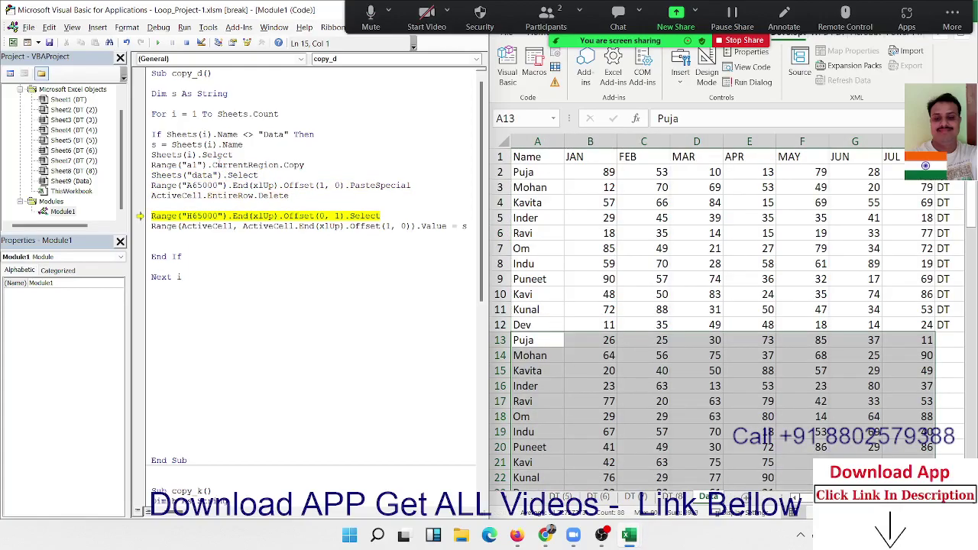
key("F8")
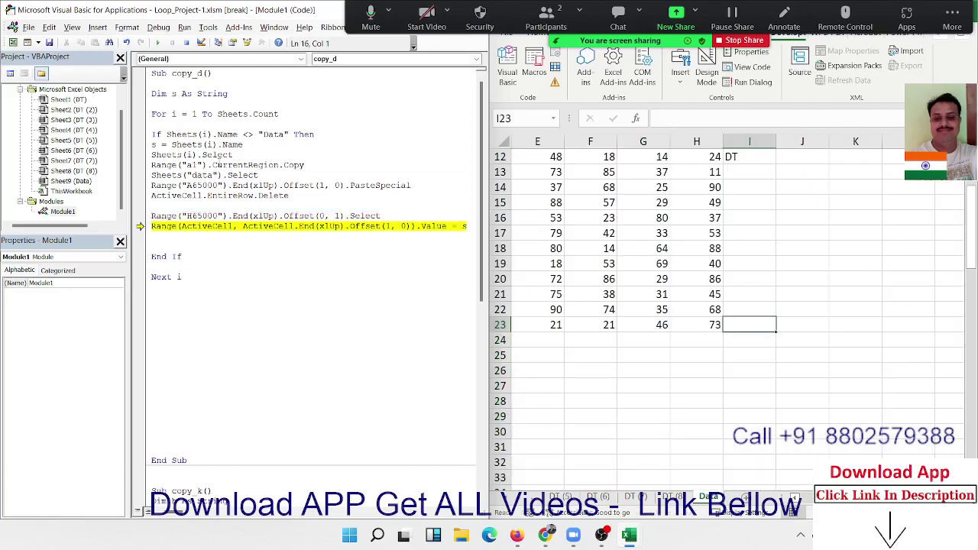
key("F8")
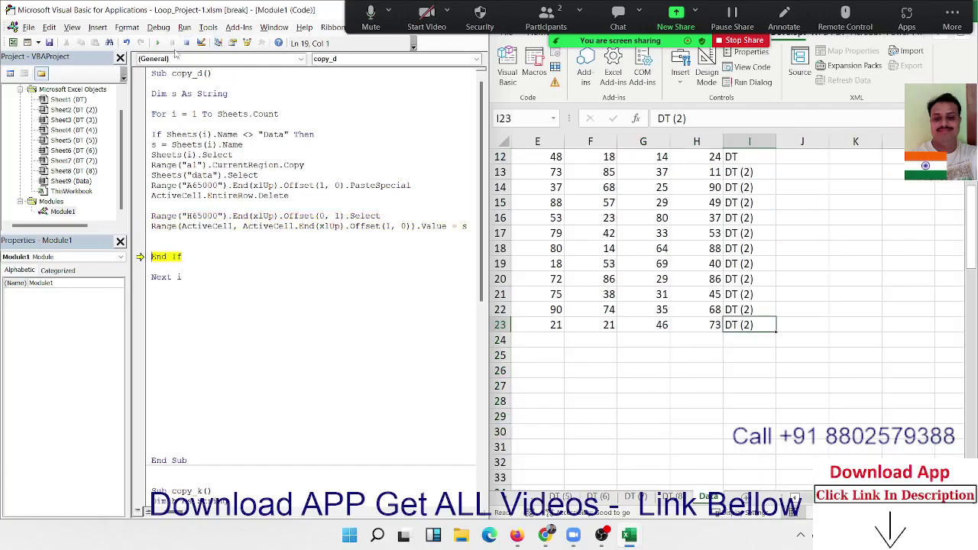
Resume the macro so it runs to completion, then review the last-row lookup line.
left_click(158, 43)
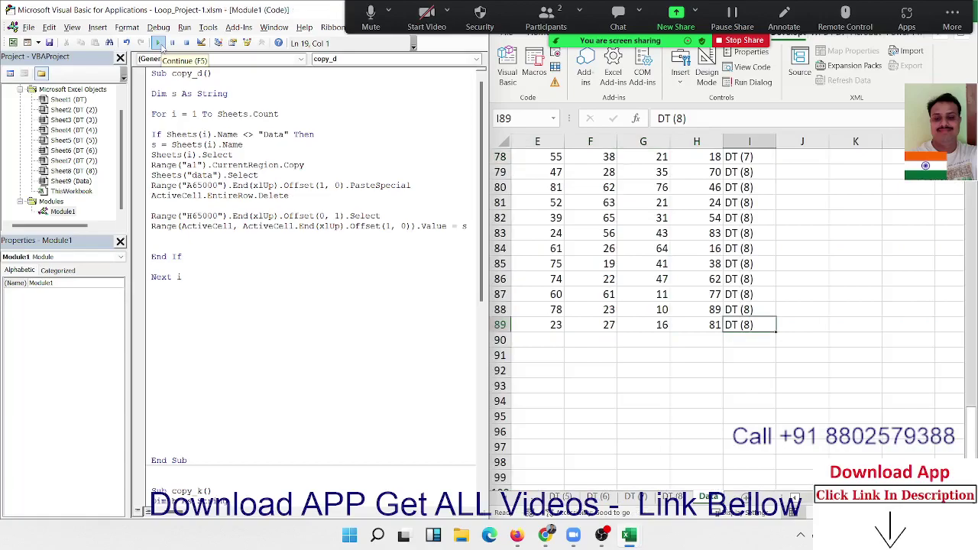
left_click(159, 44)
left_click(155, 215)
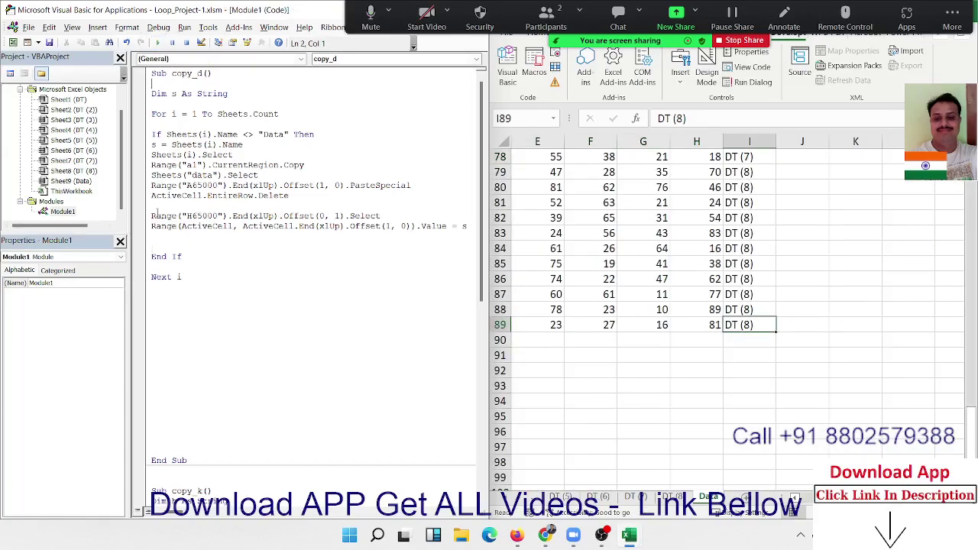
left_click_drag(155, 215, 270, 216)
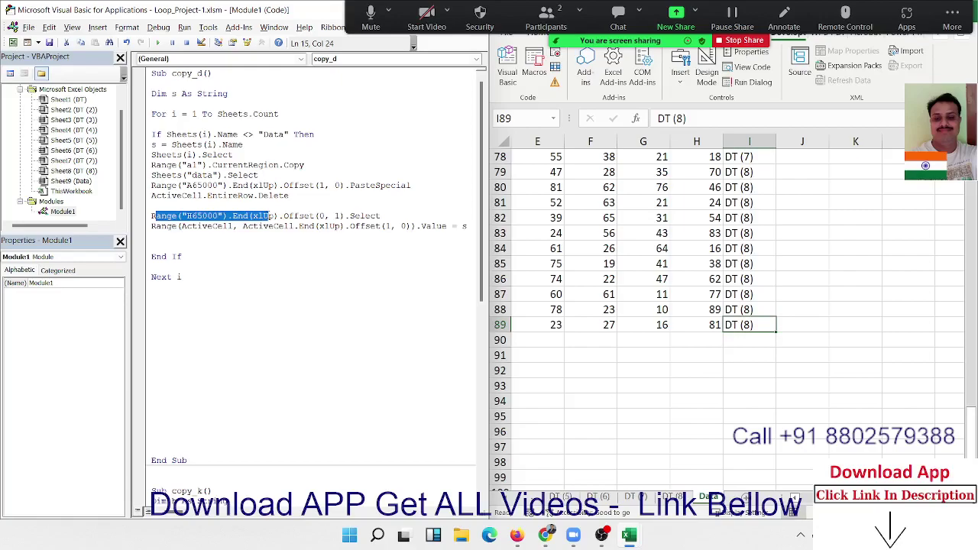
left_click(352, 243)
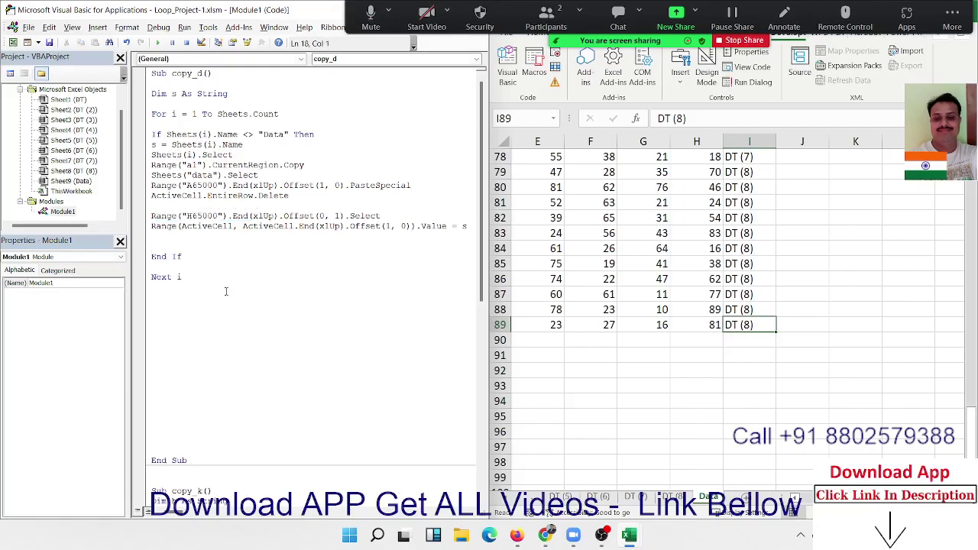
Delete the empty code lines between Next i and End Sub.
left_click(181, 299)
key("Delete")
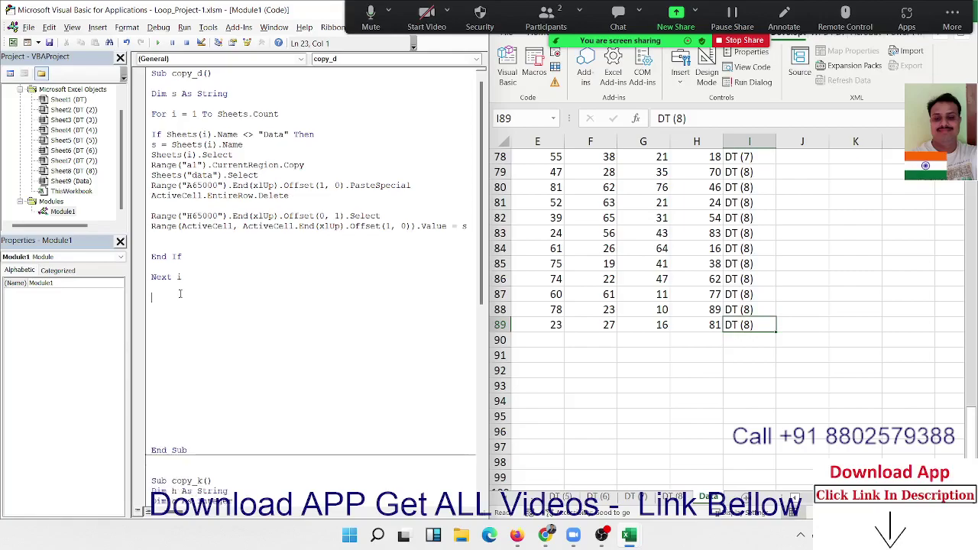
key("Delete")
key("Delete")
key("Delete")
key("Delete")
key("Delete")
key("Delete")
key("Delete")
key("Delete")
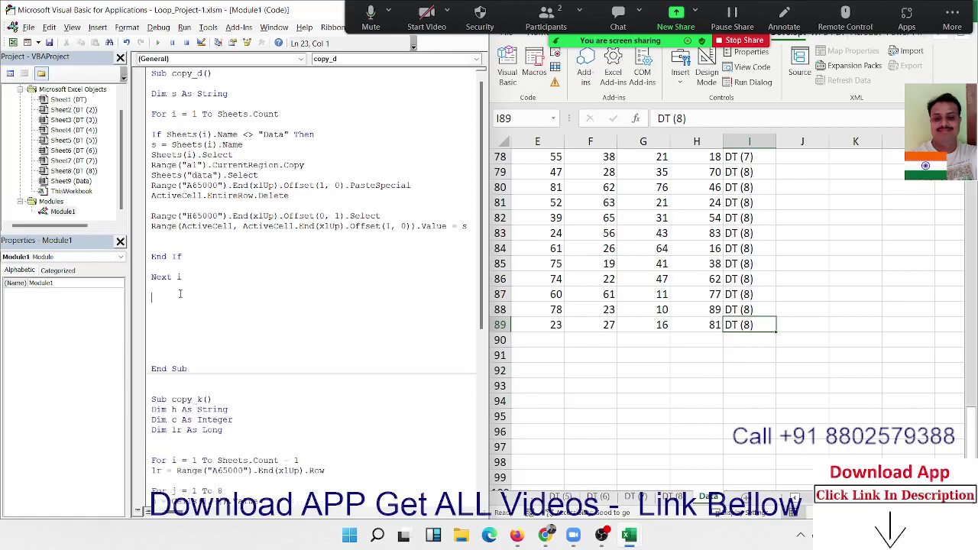
key("Delete")
key("Delete")
key("Delete")
key("Delete")
key("Delete")
key("Delete")
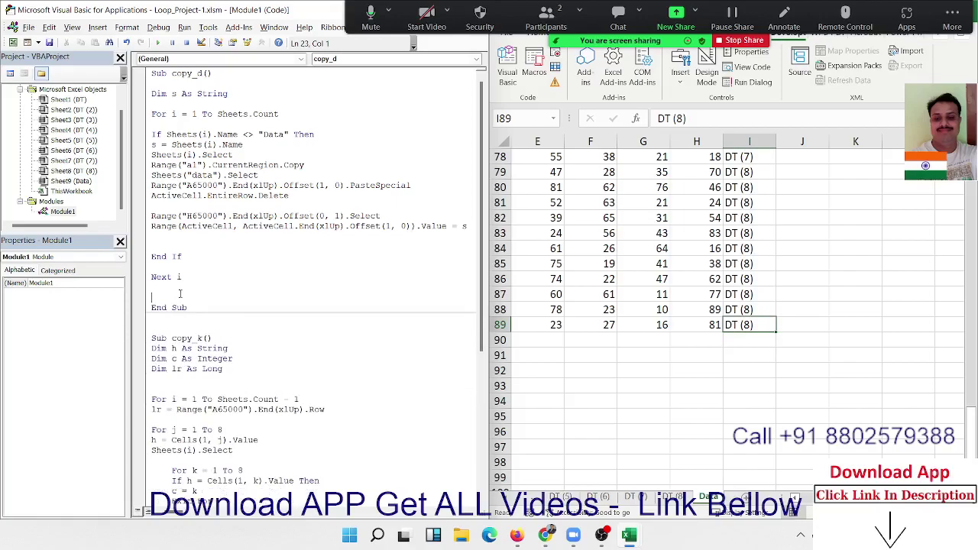
key("Delete")
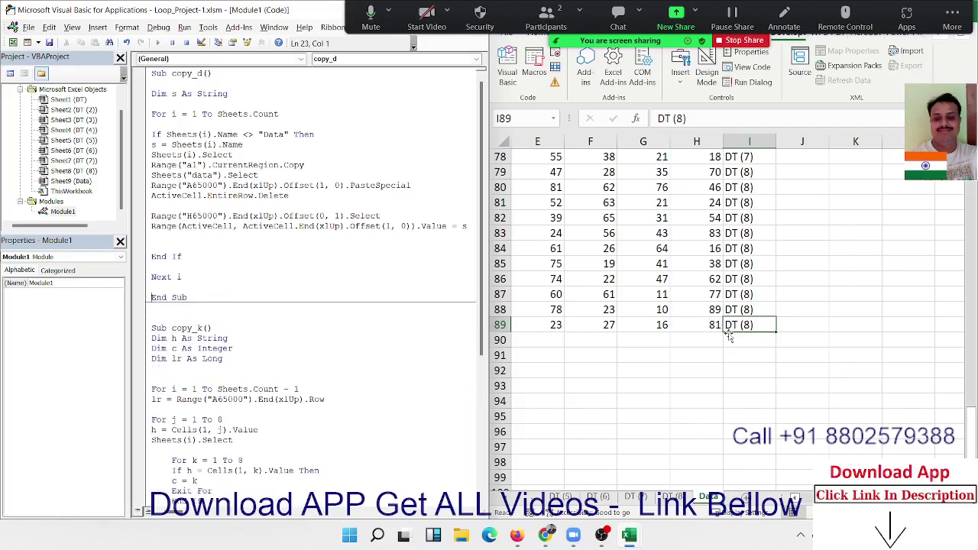
Check the consolidated Data block, return to cell A1, then display the DT (5) sheet.
left_click(738, 327)
key("ctrl+a")
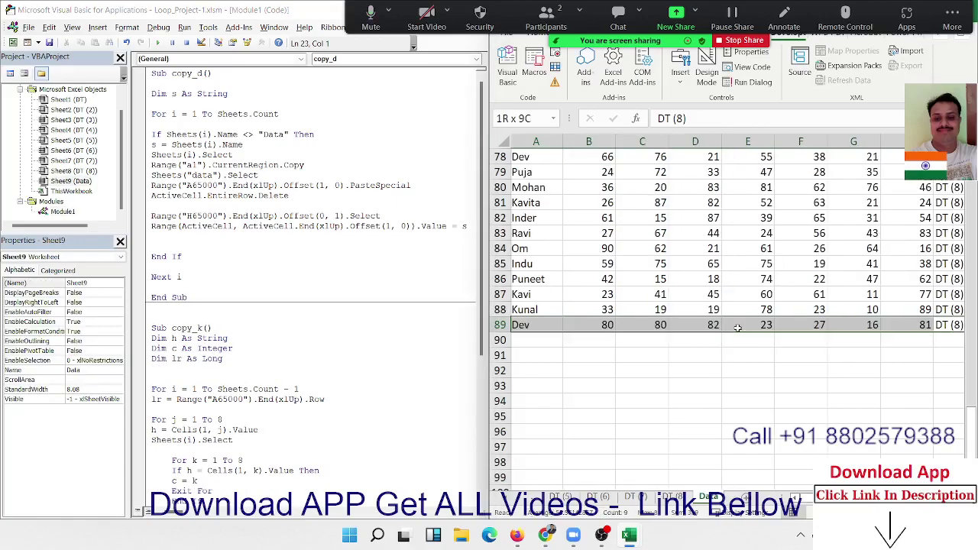
scroll(738, 327, "up", 20)
key("ctrl+BackSpace")
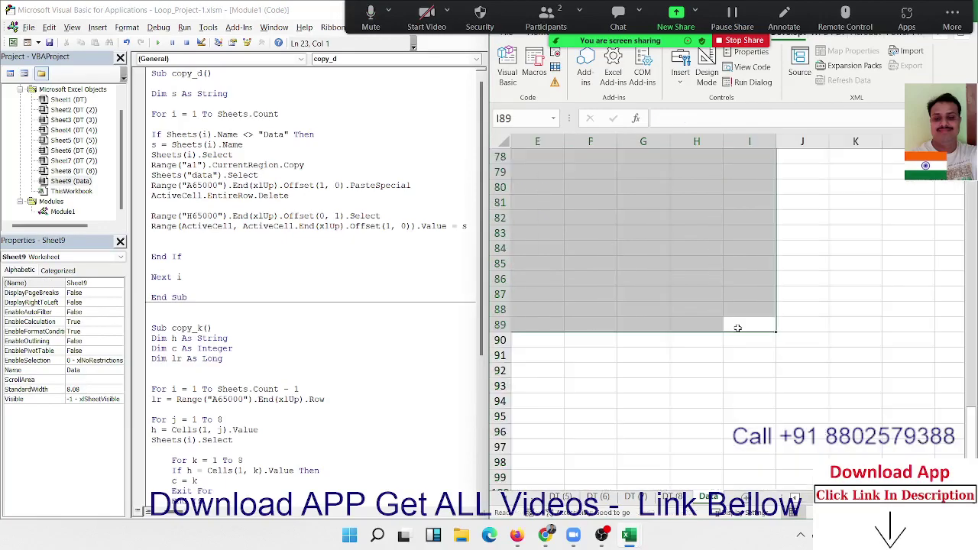
key("ctrl+Home")
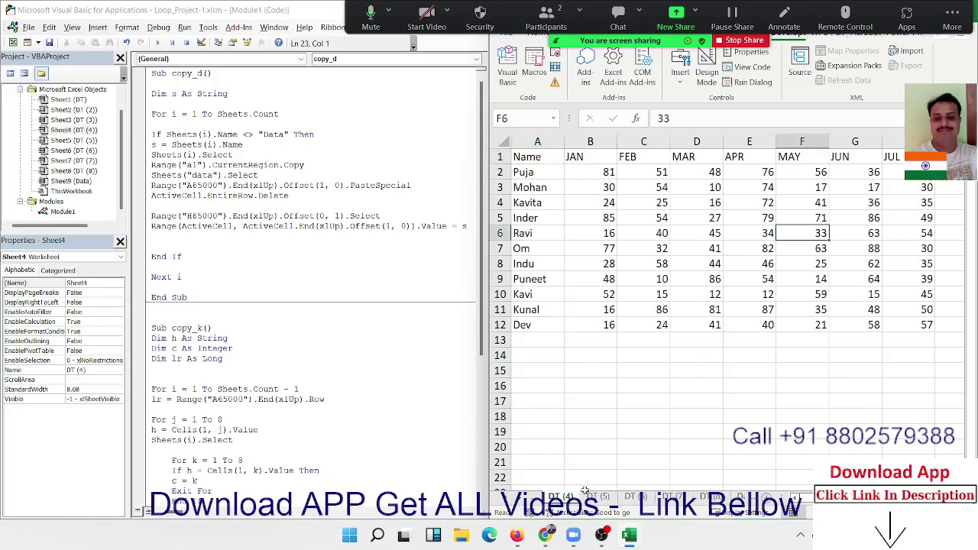
left_click(598, 497)
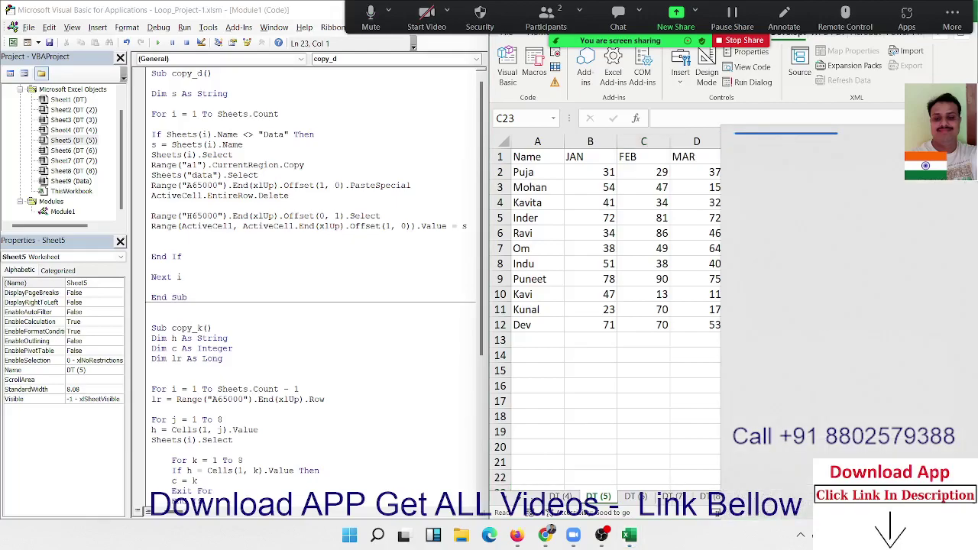
Switch the Wi-Fi connection from IPTINDIA 5g to BSNL-FTTH5g and close the network flyout.
left_click(609, 370)
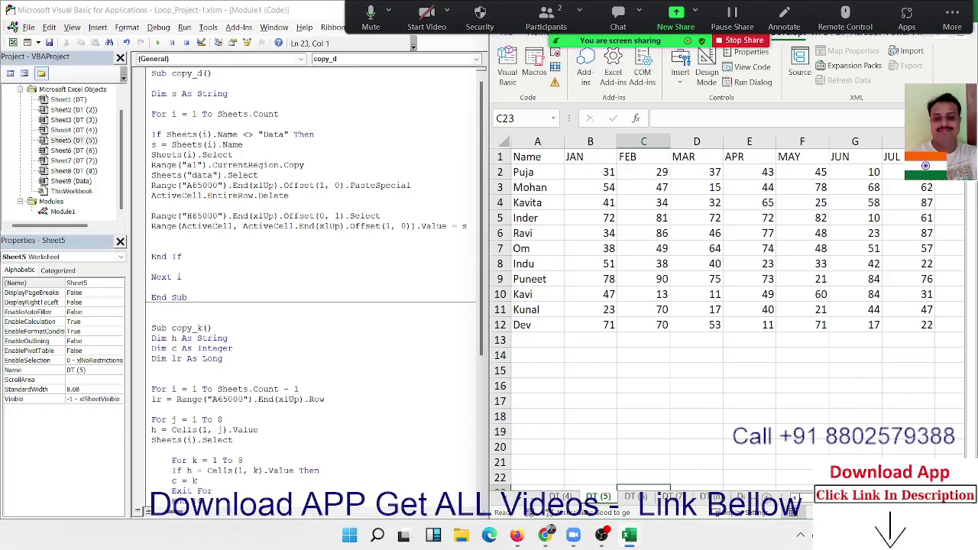
left_click(828, 535)
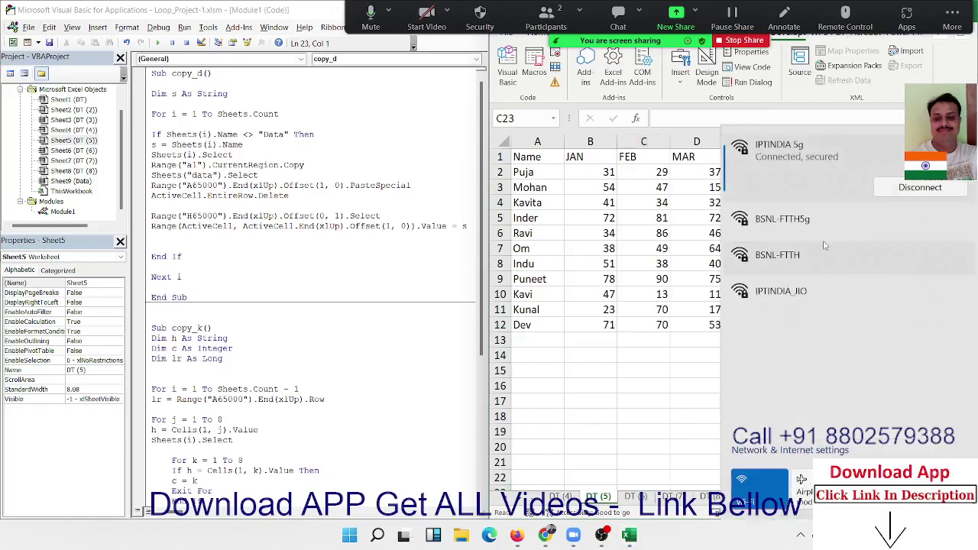
left_click(832, 220)
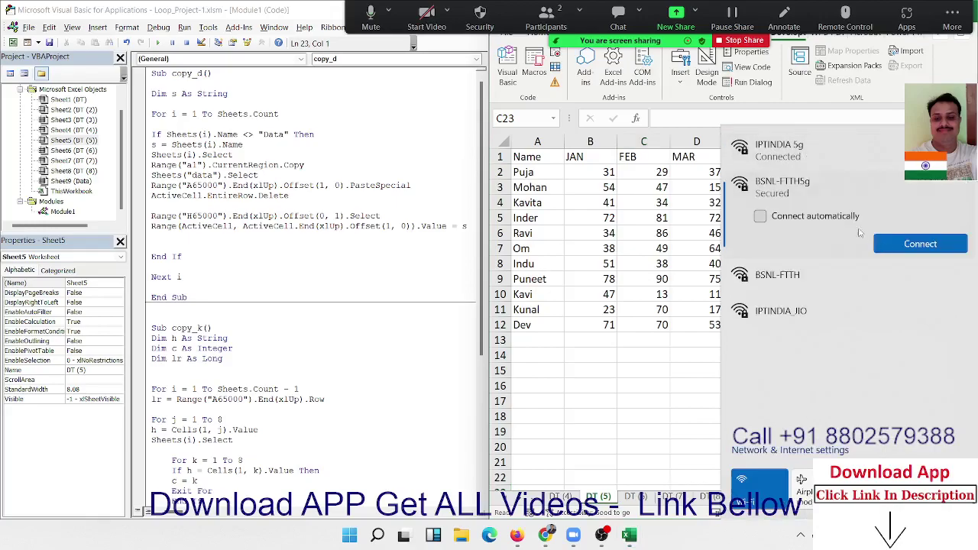
left_click(901, 248)
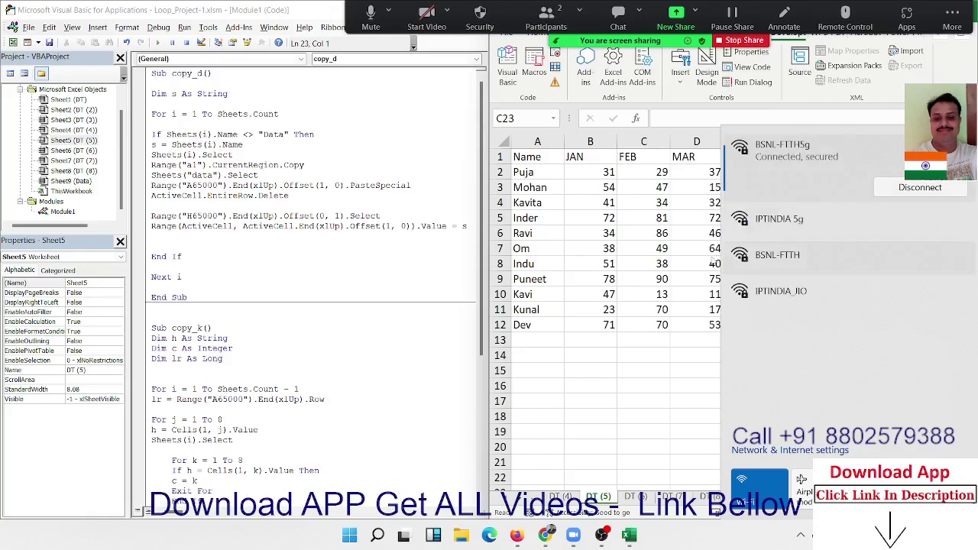
left_click(612, 294)
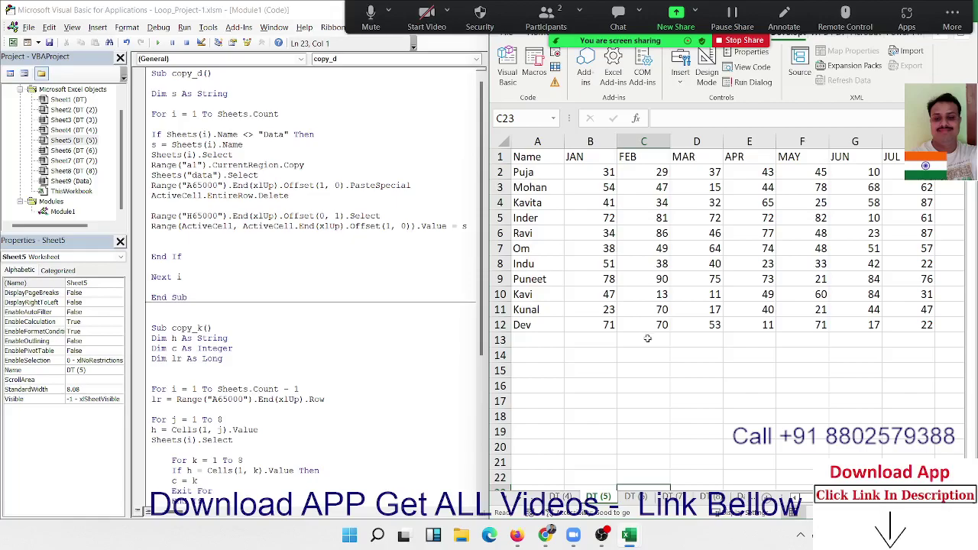
left_click(660, 330)
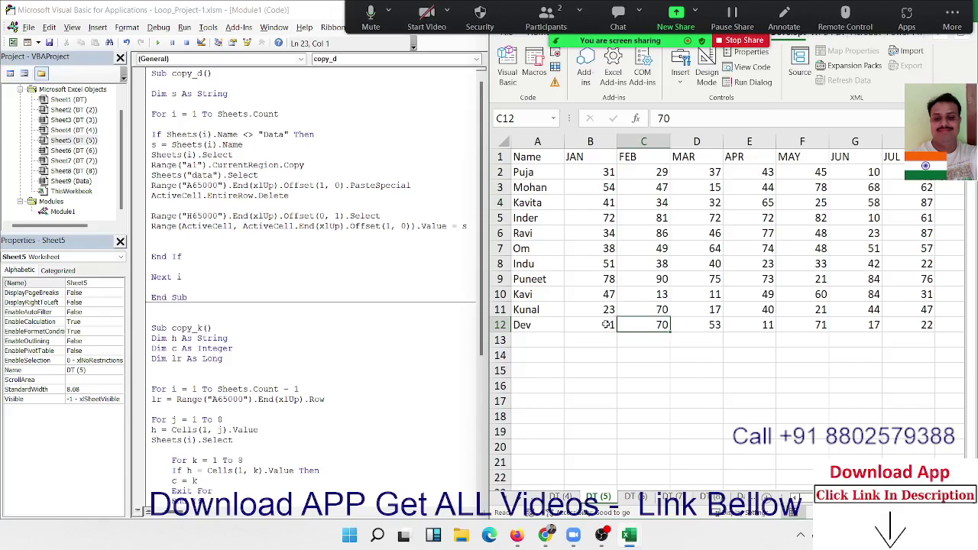
left_click(643, 157)
left_click(753, 157)
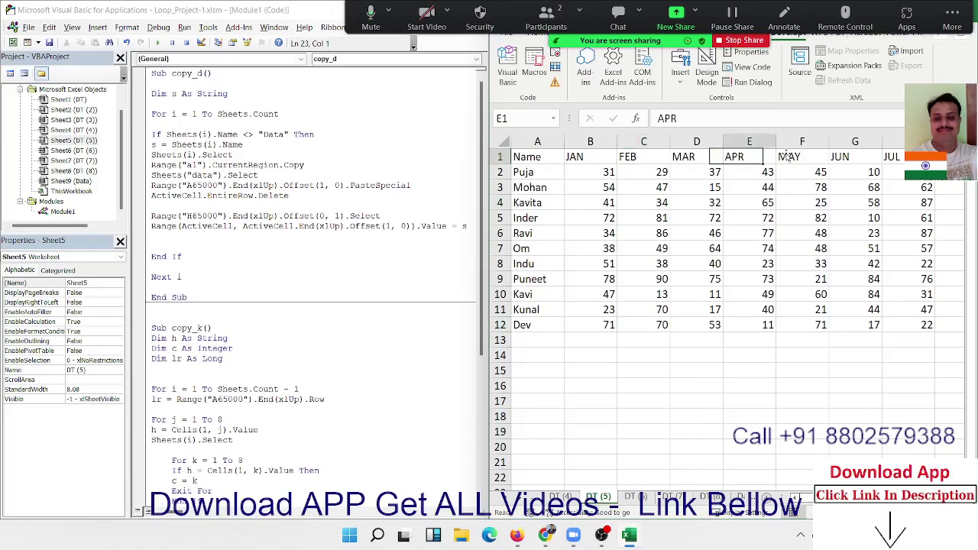
left_click(801, 141)
scroll(180, 351, "down", 7)
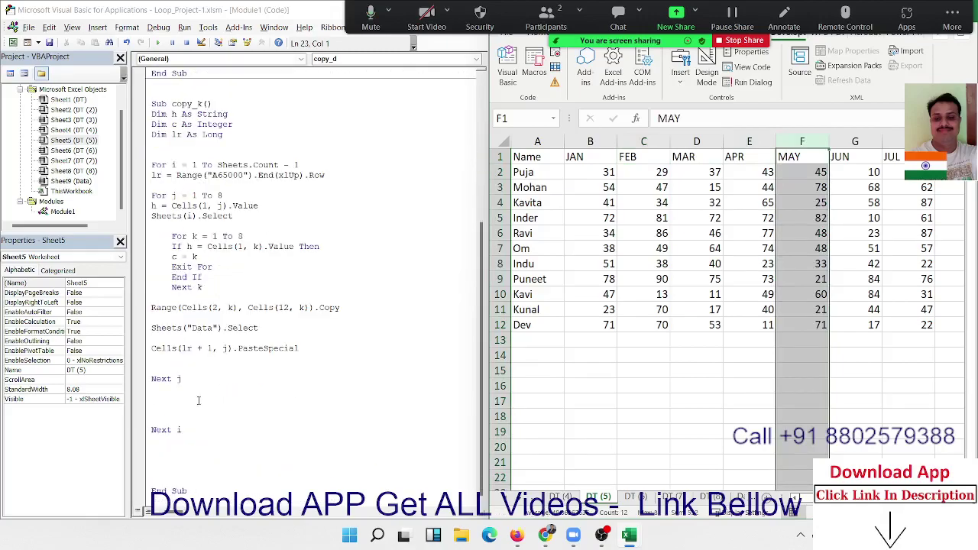
left_click(233, 355)
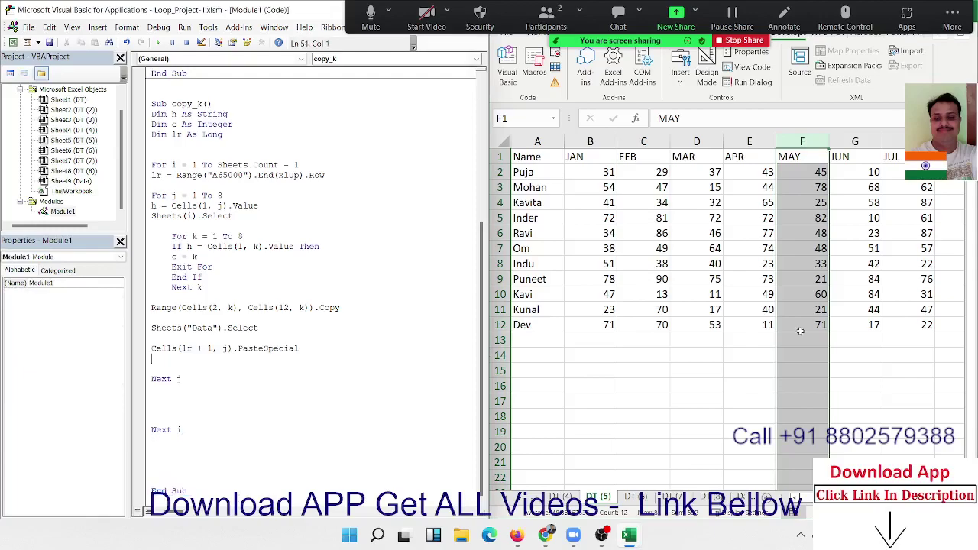
left_click(855, 301)
left_click(752, 294)
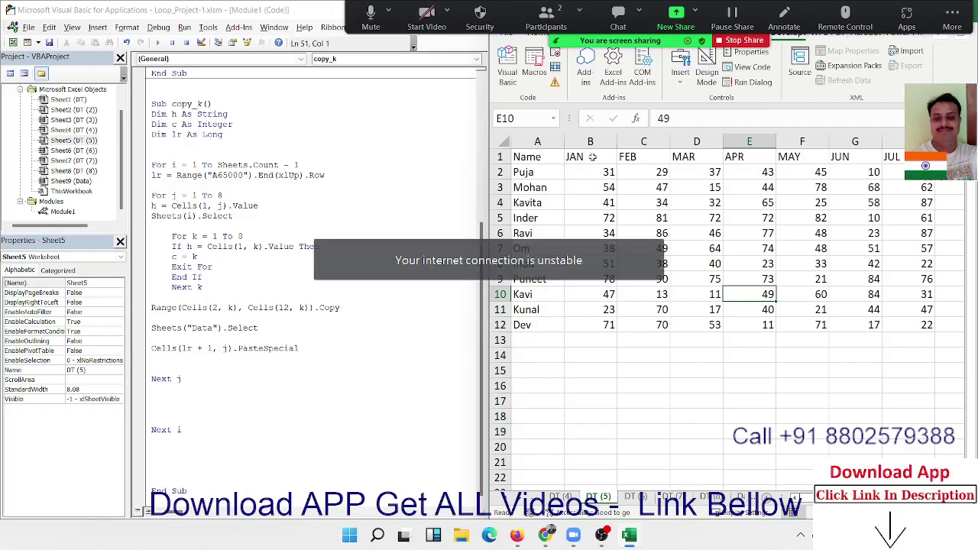
left_click(546, 19)
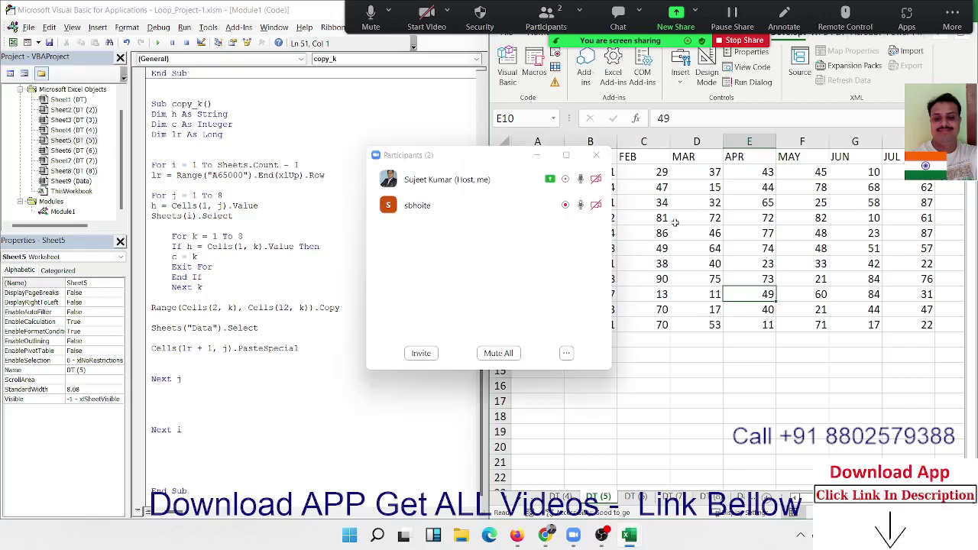
left_click(596, 156)
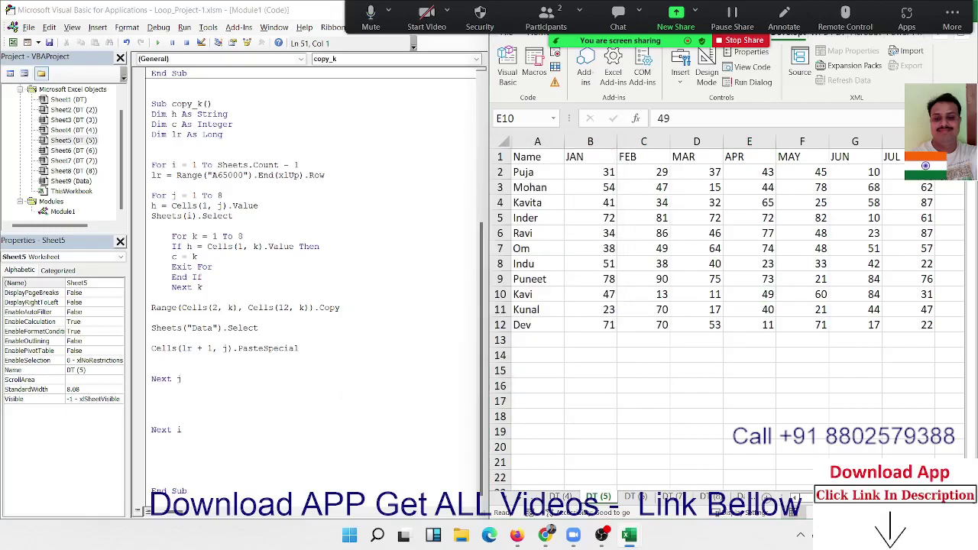
left_click(952, 16)
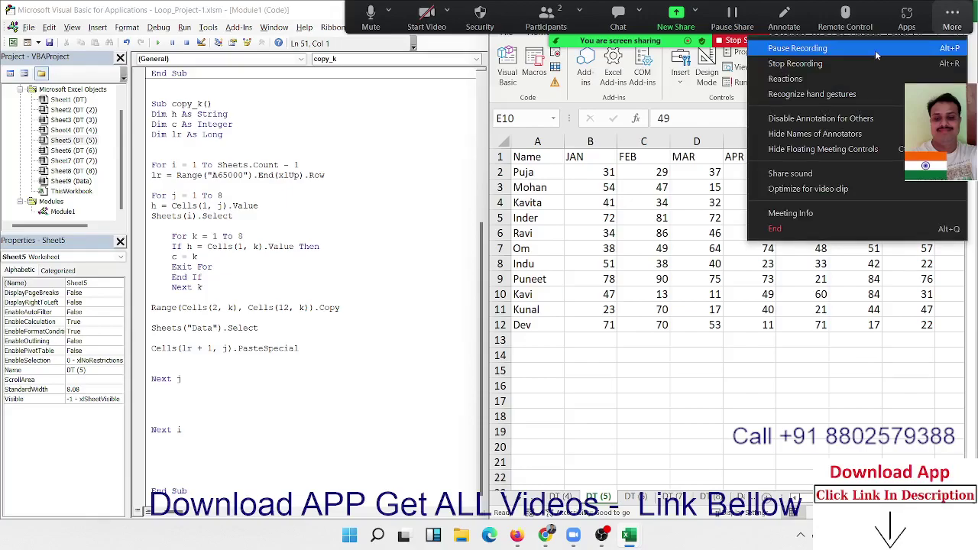
left_click(874, 50)
left_click(203, 288)
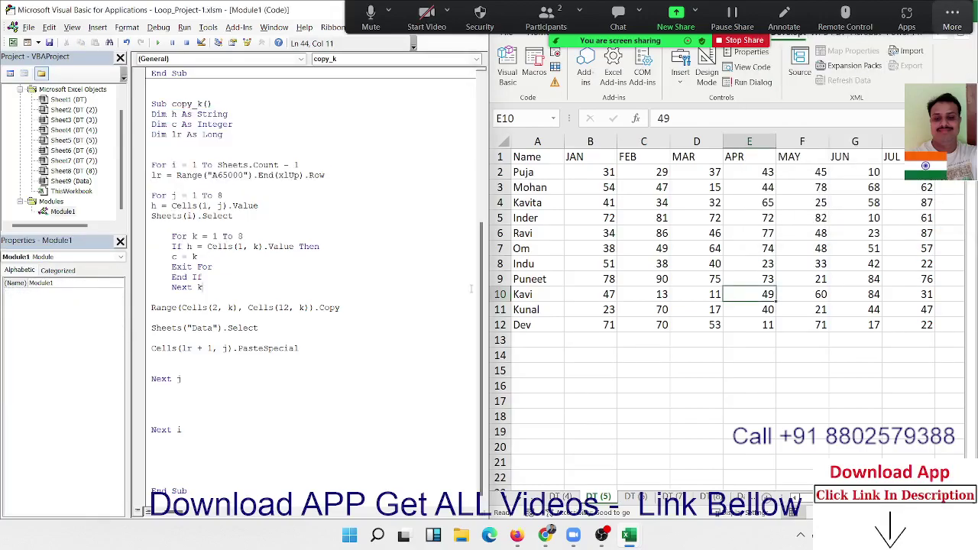
mouse_move(609, 544)
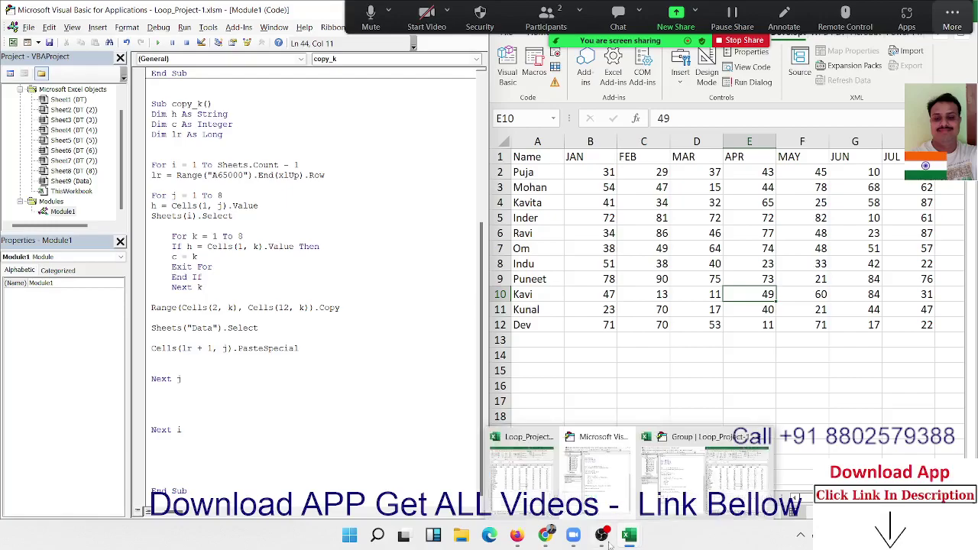